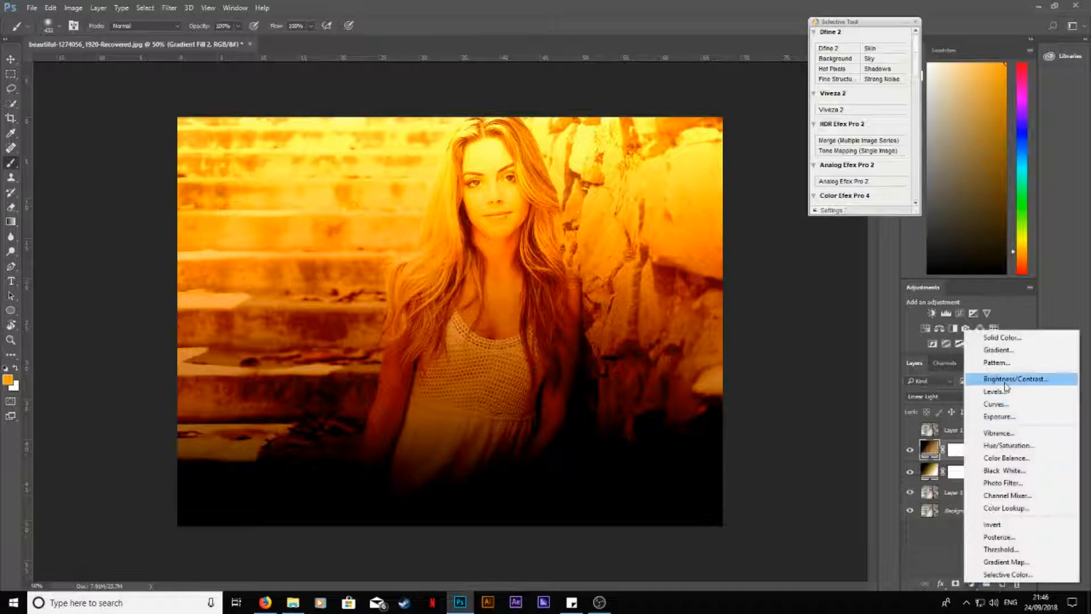
Add a black-to-transparent gradient fill layer at a 44.28° angle and set its blend mode to Overlay.
left_click(992, 349)
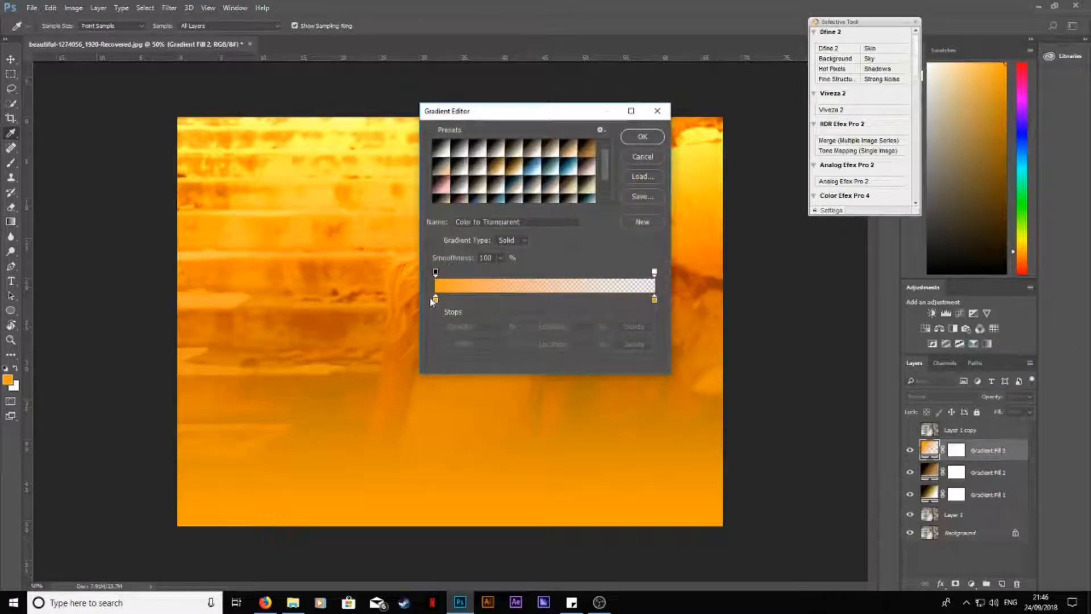
double_click(435, 300)
left_click(434, 301)
left_click(627, 151)
left_click(641, 137)
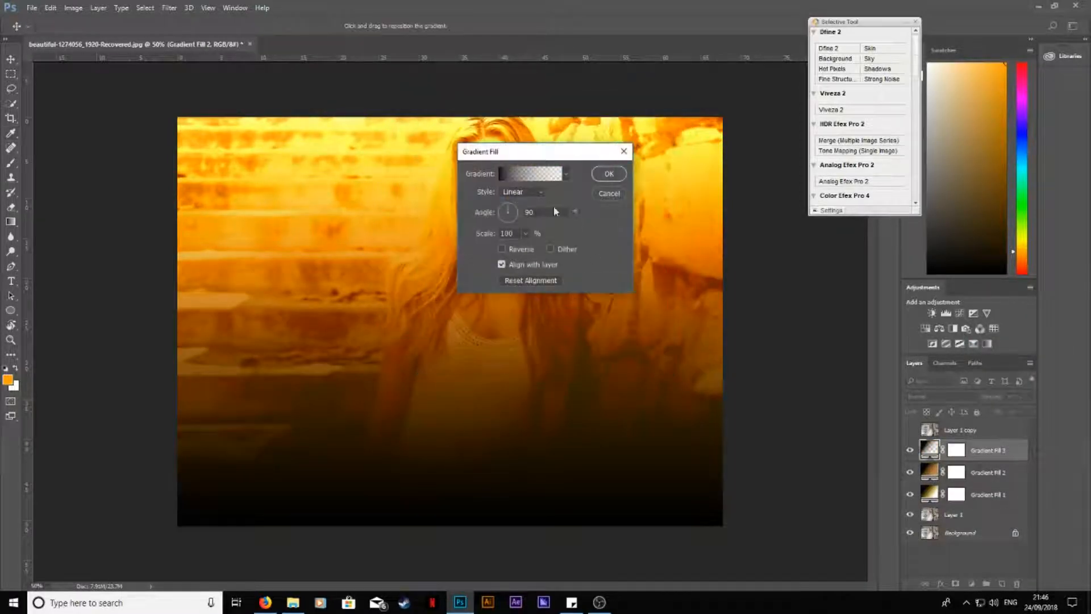
type("44.28")
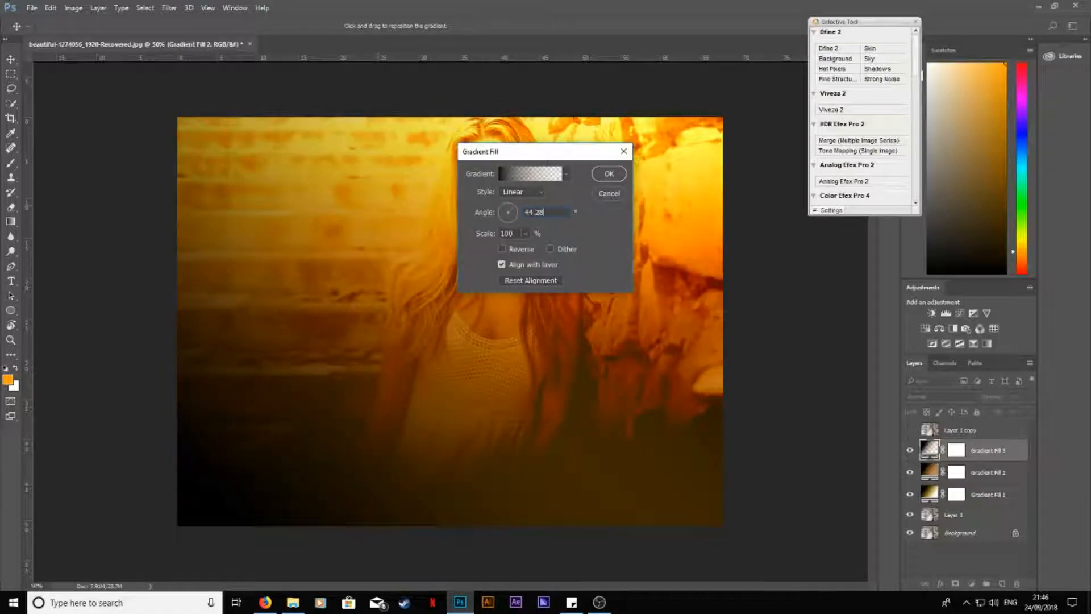
left_click(608, 174)
left_click(938, 396)
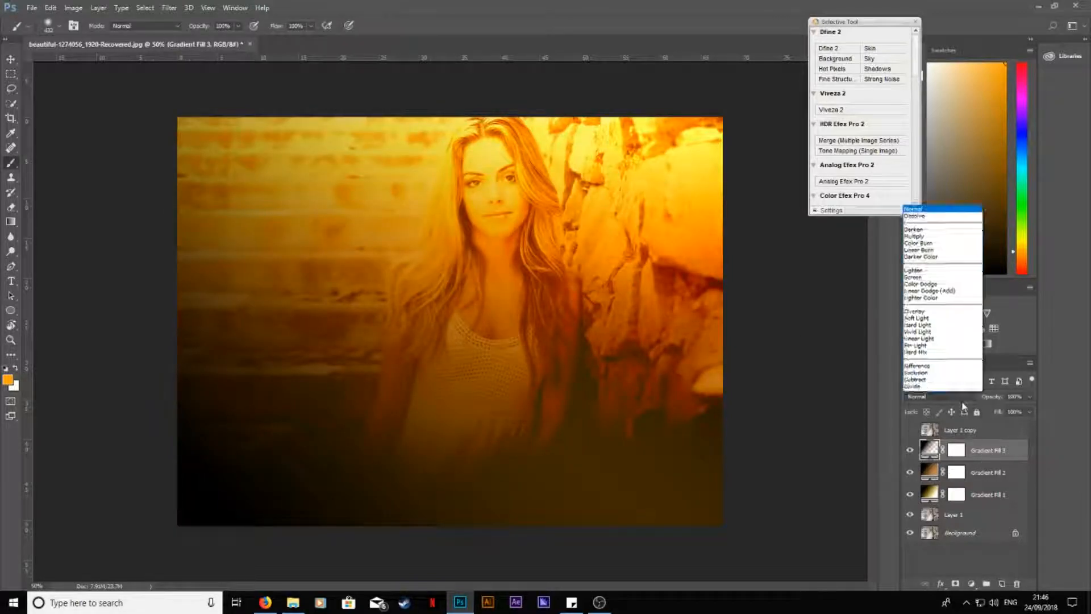
left_click(920, 306)
Set the opacity of the Gradient Fill 2 layer to 60% and lower its fill.
left_click(987, 474)
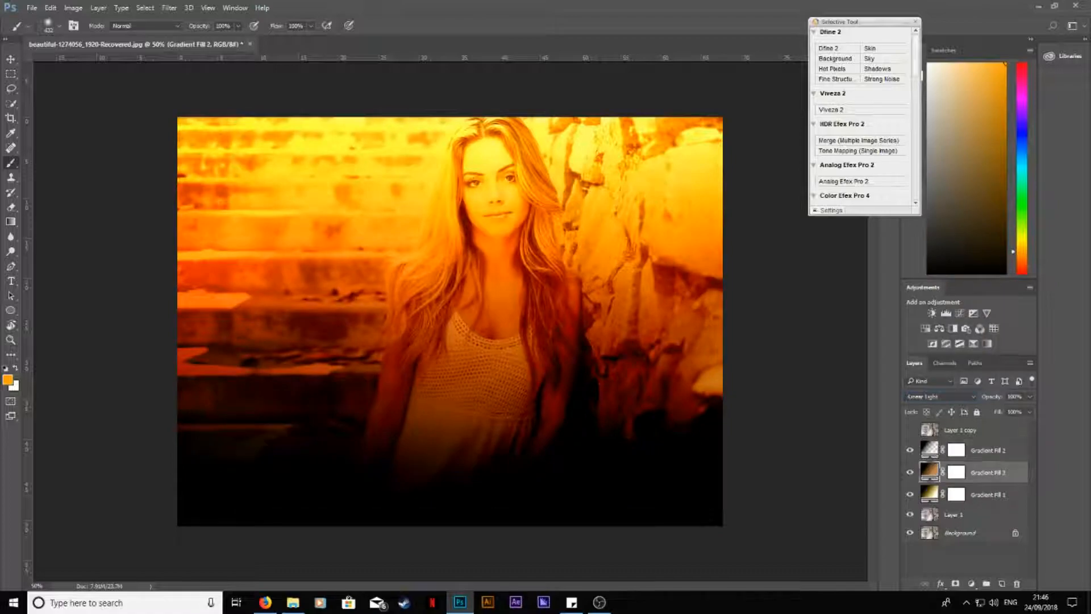
left_click(1016, 396)
type("60")
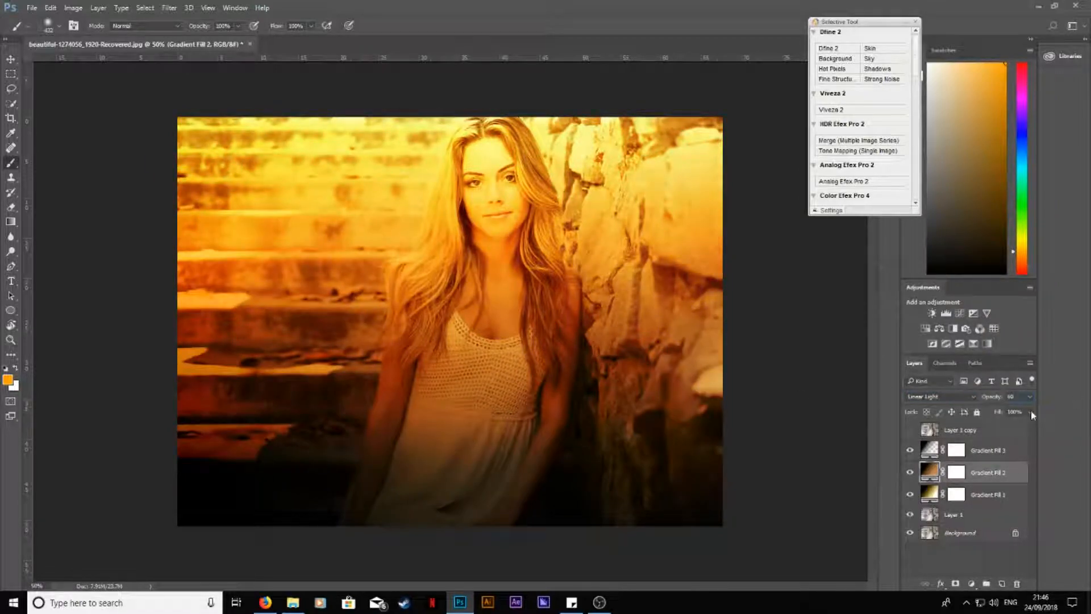
type("10")
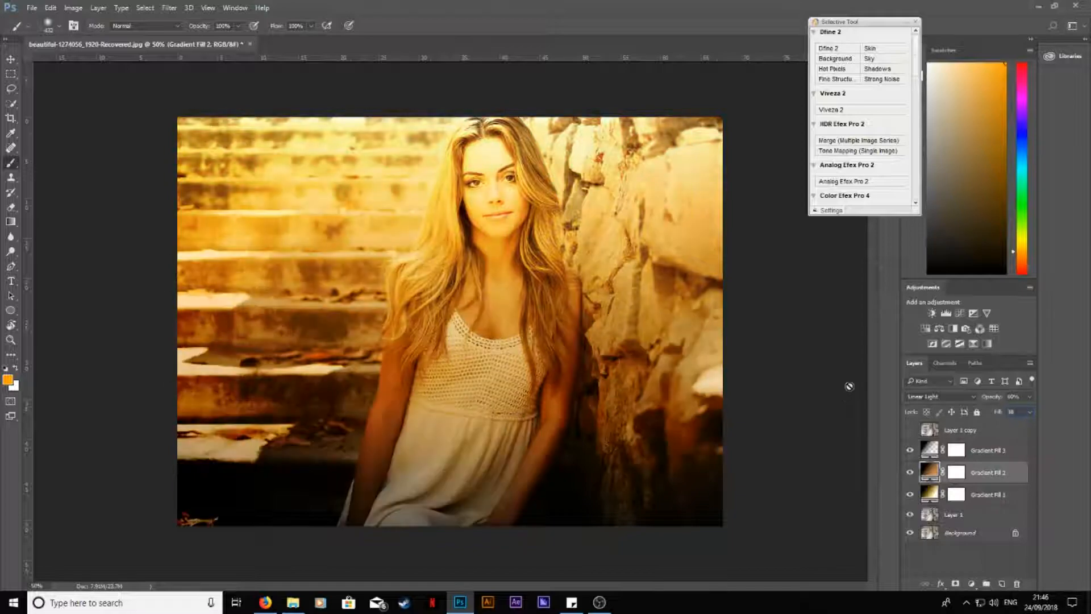
Paint orange over the steps and rocks on both sides of the woman on a new top gradient-covering layer, and change its blend mode.
left_click(968, 455)
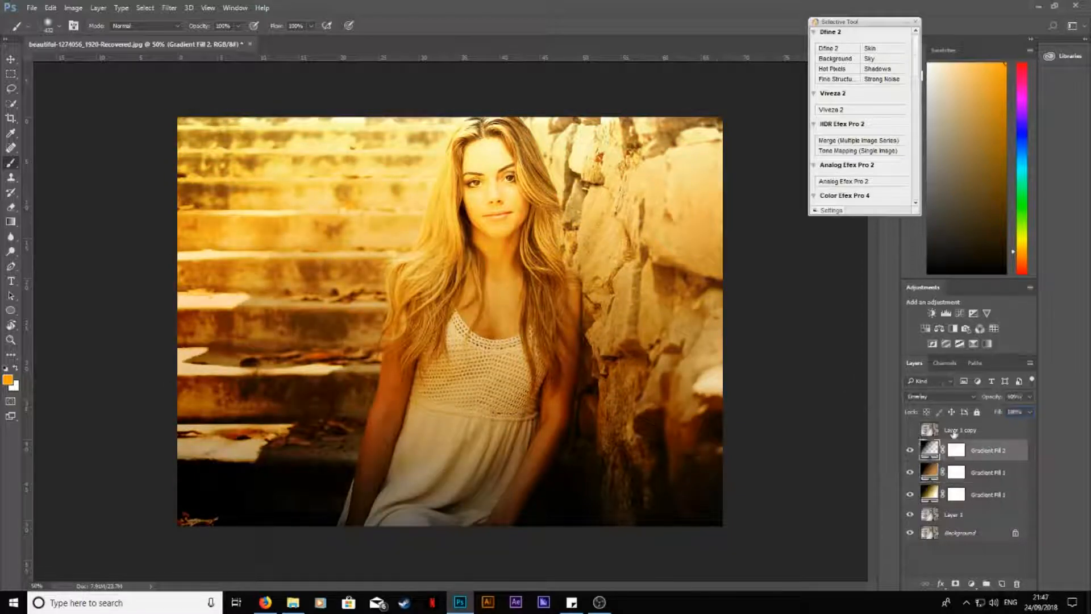
left_click(992, 584)
mouse_move(194, 110)
left_mouse_down()
mouse_move(206, 243)
mouse_move(184, 352)
mouse_move(311, 355)
mouse_move(269, 233)
mouse_move(266, 118)
mouse_move(389, 124)
mouse_move(395, 156)
mouse_move(320, 352)
mouse_move(357, 304)
mouse_move(277, 338)
mouse_move(229, 316)
mouse_move(318, 373)
mouse_move(366, 256)
left_mouse_up()
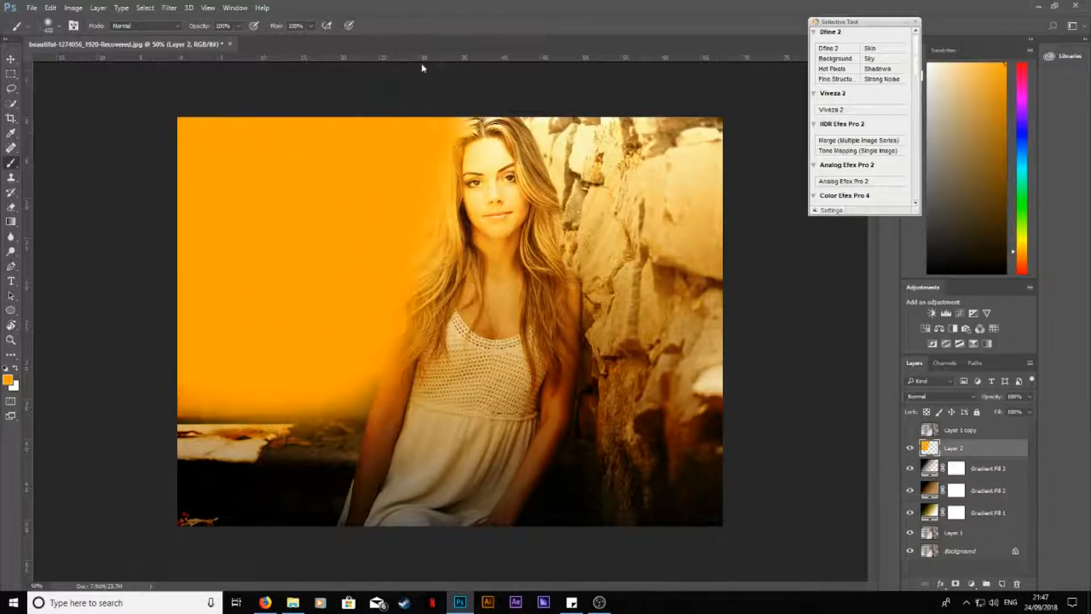
mouse_move(565, 97)
left_mouse_down()
mouse_move(601, 212)
mouse_move(609, 316)
mouse_move(631, 287)
mouse_move(603, 158)
mouse_move(565, 136)
mouse_move(575, 114)
mouse_move(614, 249)
left_mouse_up()
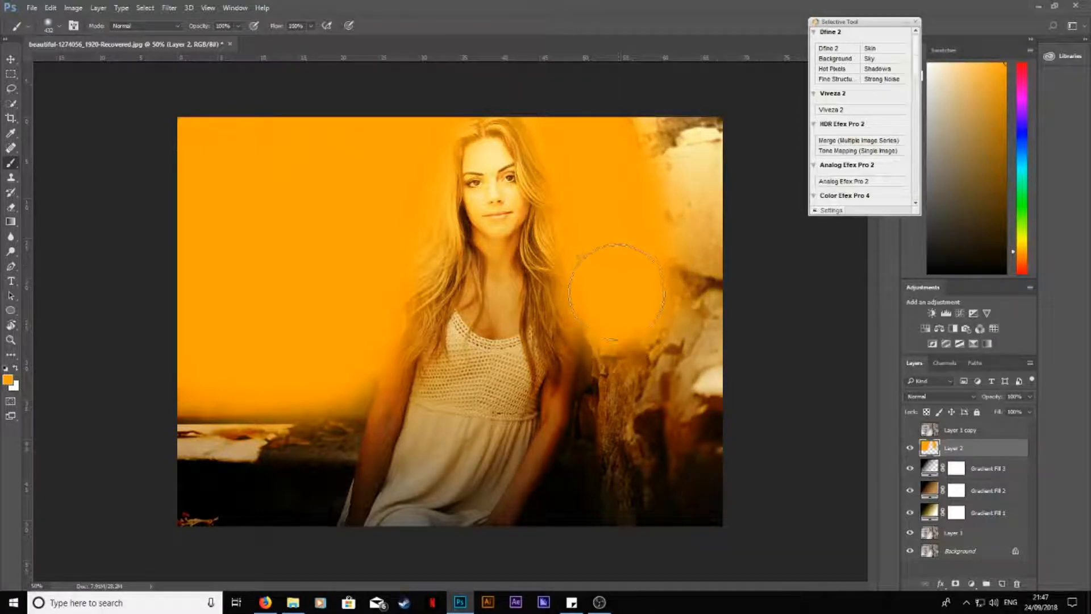
left_click(953, 398)
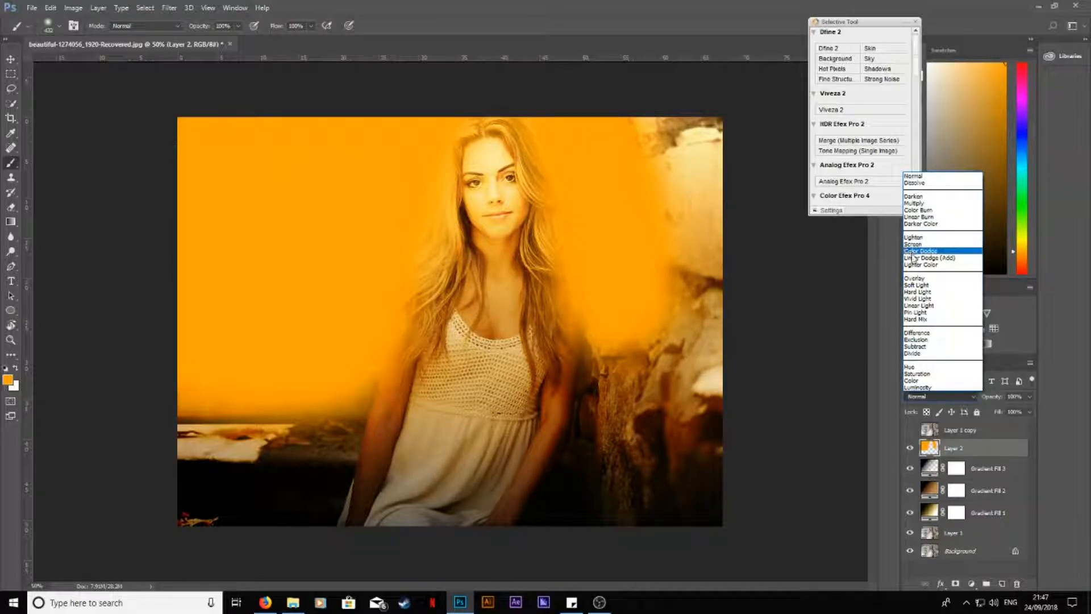
left_click(926, 284)
Open Layer 1 in the Camera Raw filter and set Exposure to -1.20 and Contrast to +25.
left_click(973, 535)
left_click(144, 7)
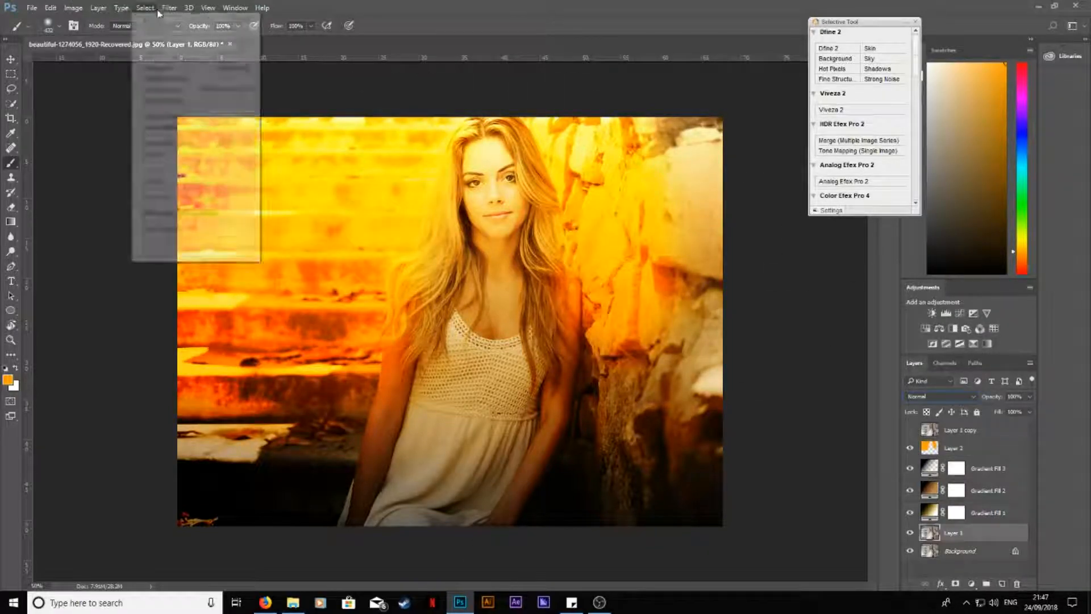
mouse_move(170, 8)
left_click(196, 72)
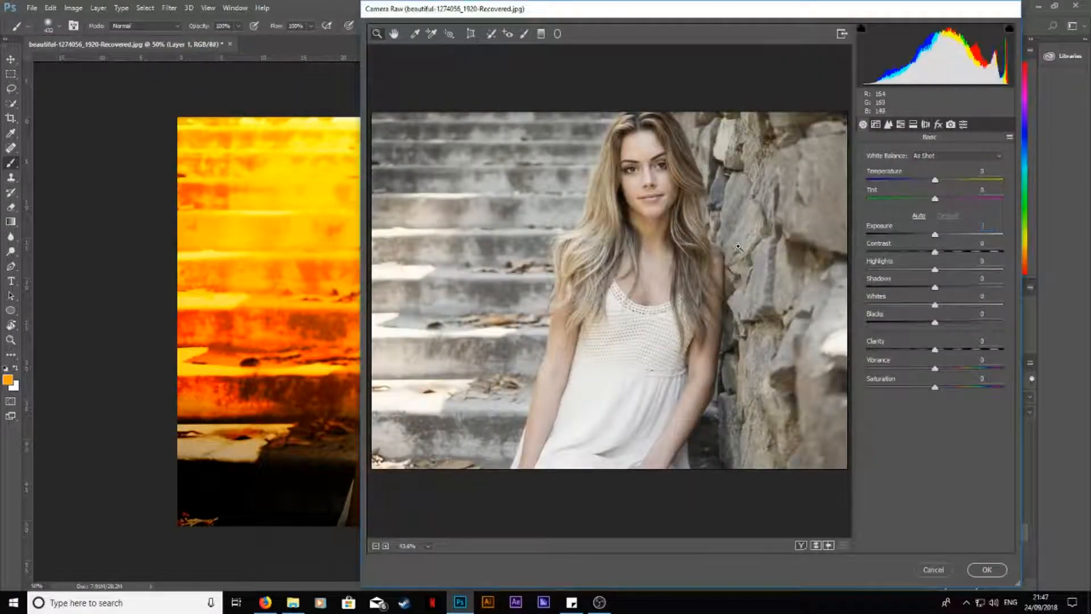
type("-1.2")
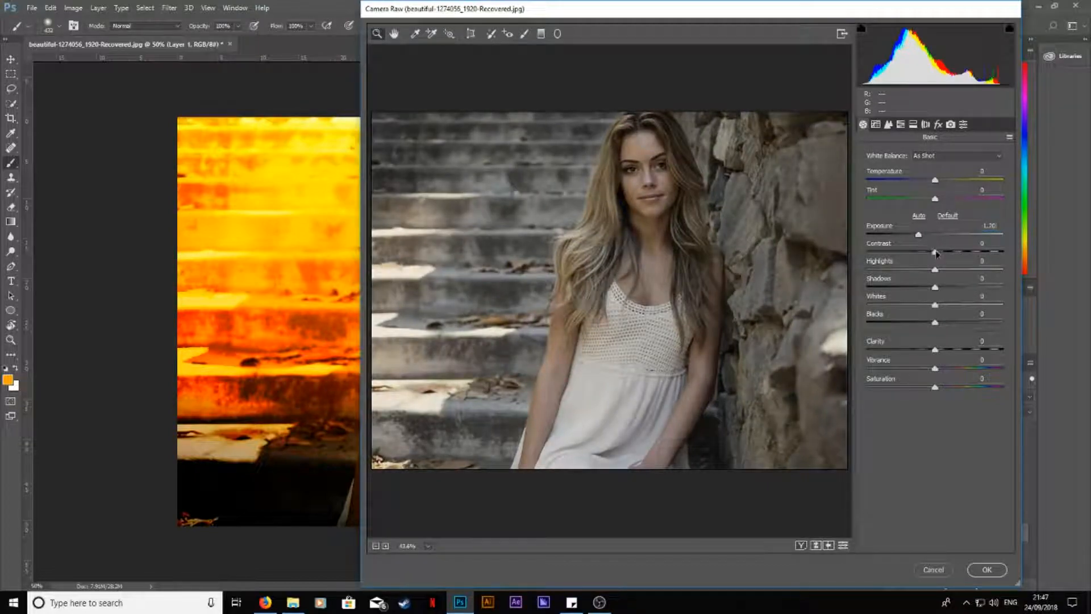
left_click_drag(936, 253, 960, 256)
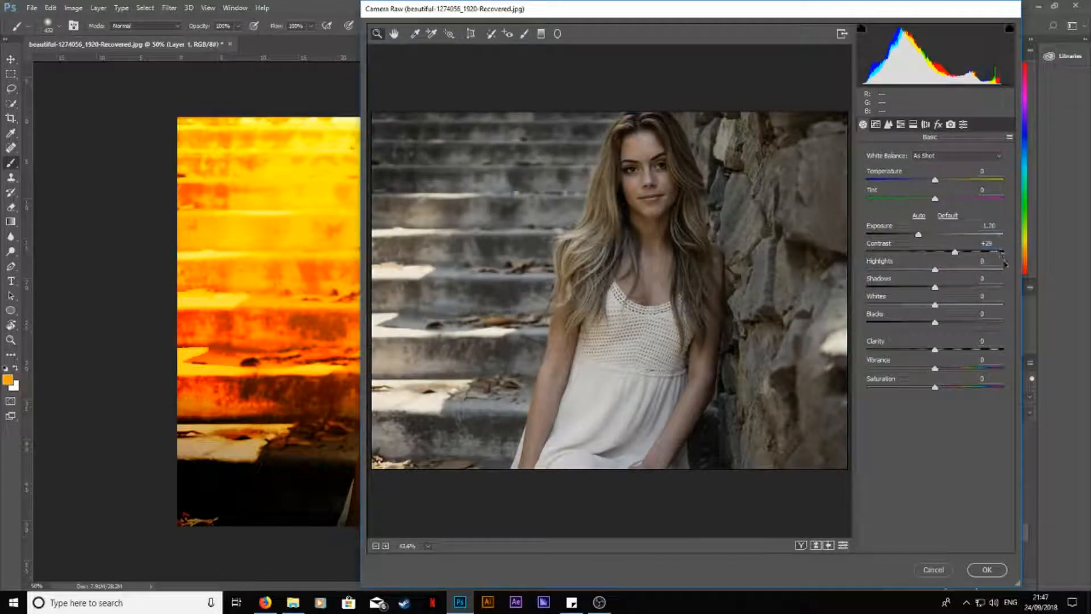
key("BackSpace")
type("5")
Set Highlights to -16, Shadows, Whites and Blacks to +25, Clarity to -13, Vibrance to +48 and Saturation to about +50.
left_click_drag(939, 276, 921, 271)
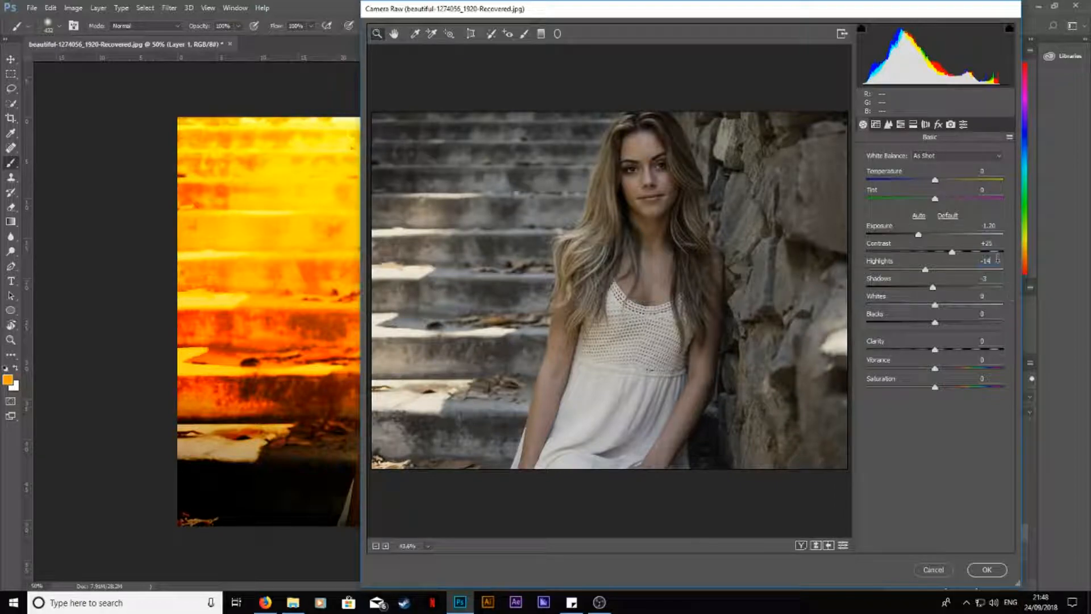
key("BackSpace")
type("6")
left_click_drag(933, 288, 970, 388)
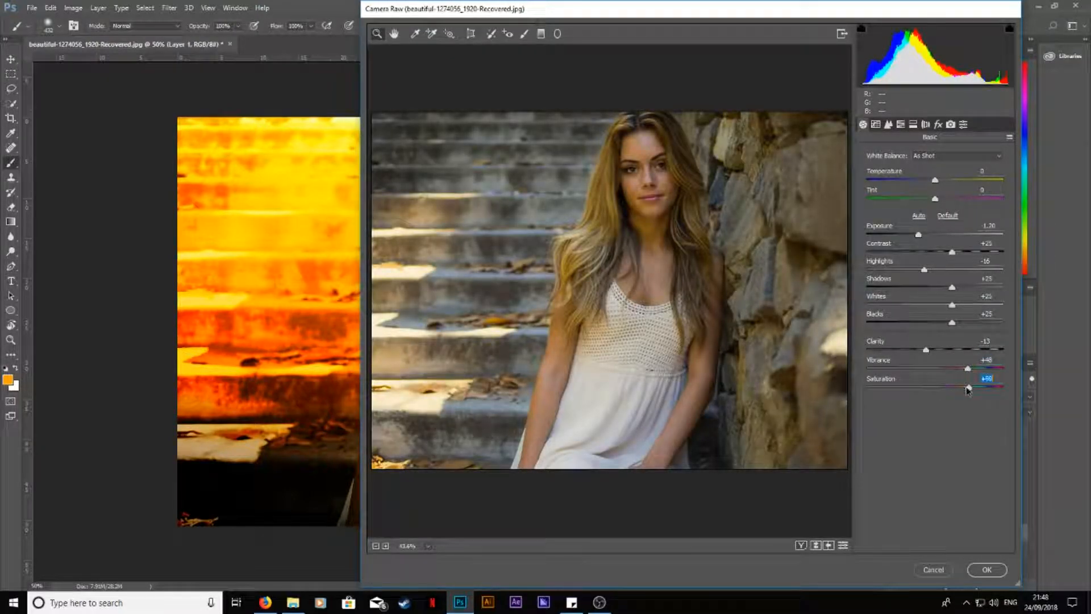
Set the parametric tone curve to Highlights -20, Lights +26, Darks -20 and Shadows +28, and apply the Camera Raw filter.
left_click(875, 124)
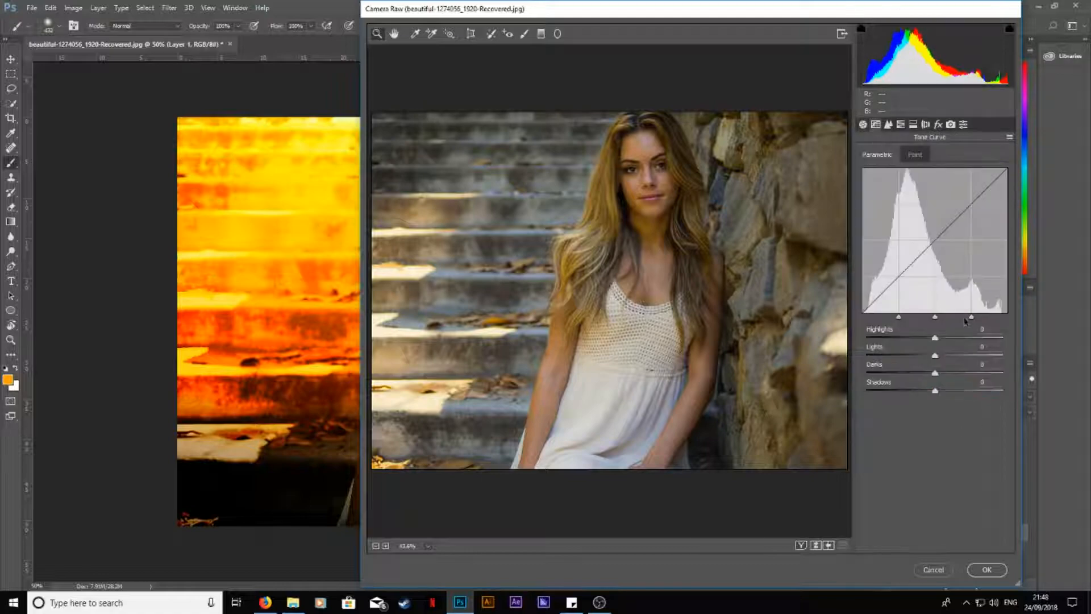
left_click_drag(939, 342, 954, 358)
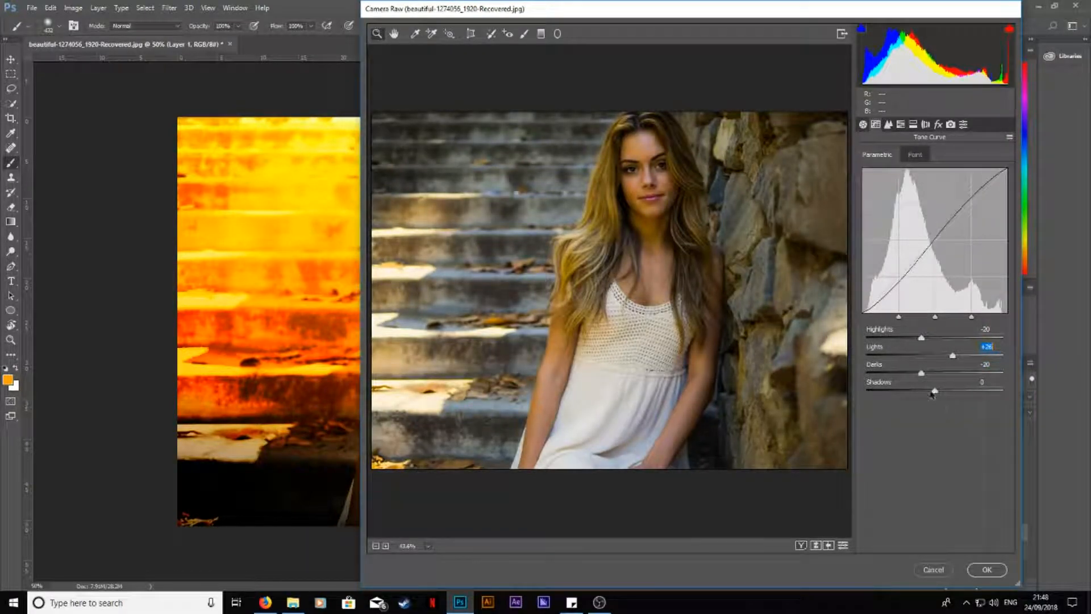
left_click_drag(933, 394, 956, 392)
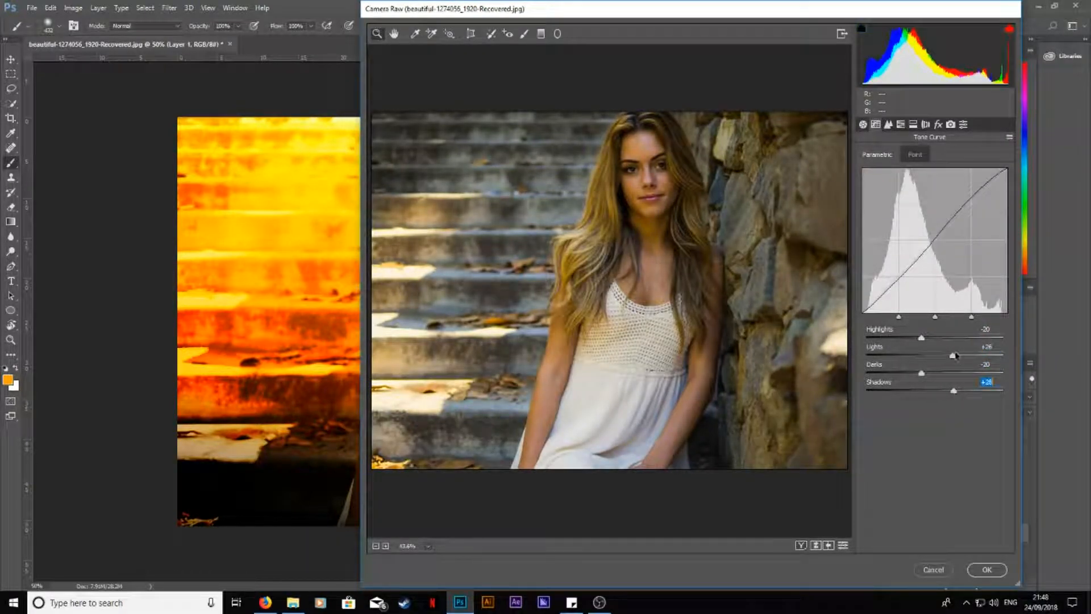
left_click(987, 569)
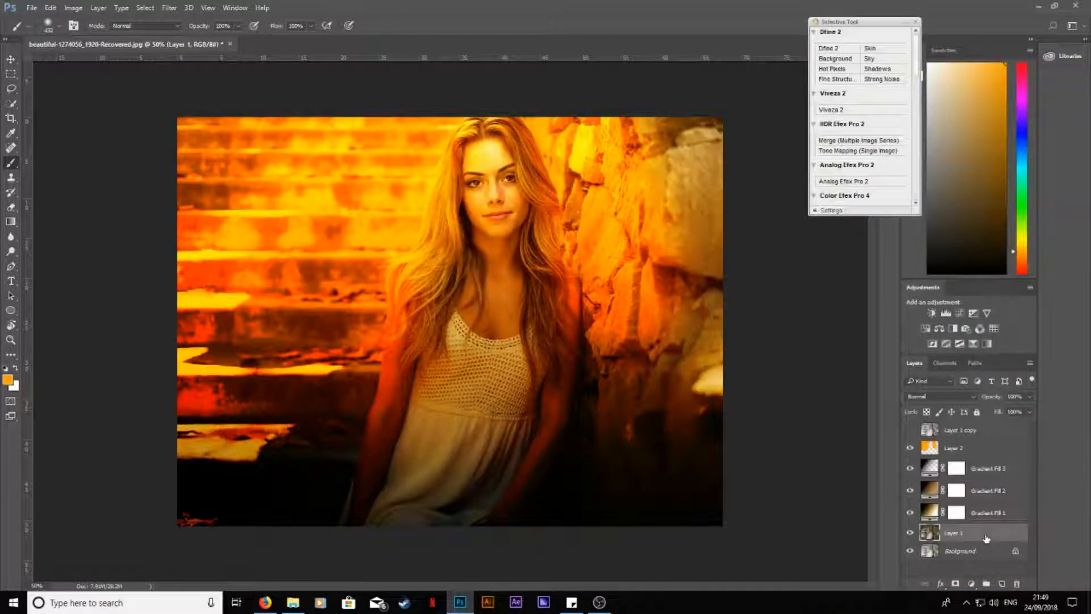
Show Layer 1 copy and turn it into a sharpening layer with the High Pass filter and Overlay blend mode.
left_click(980, 432)
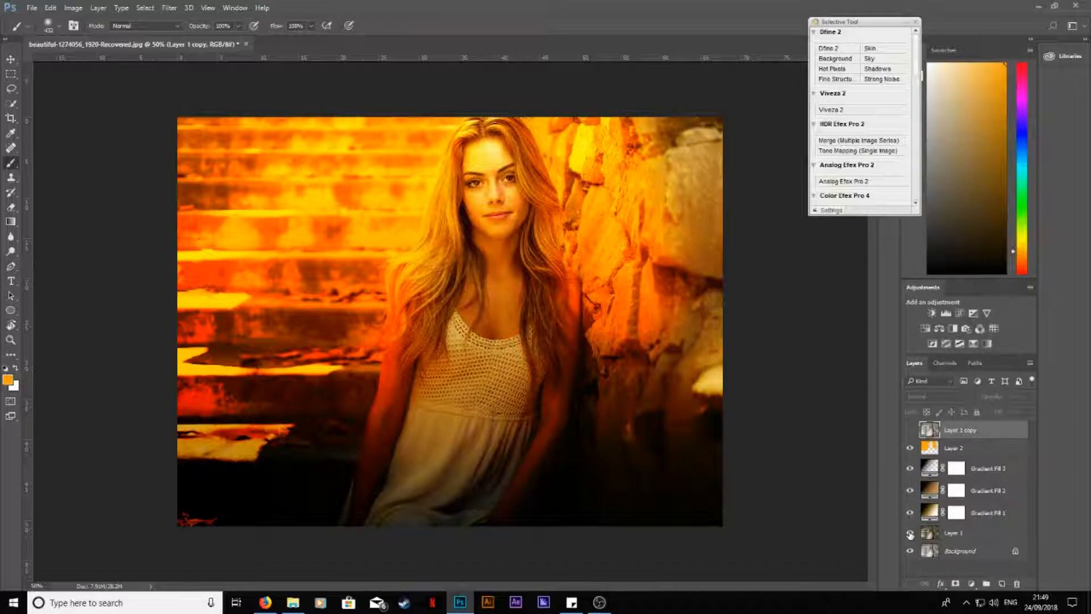
left_click(910, 431)
left_click(168, 7)
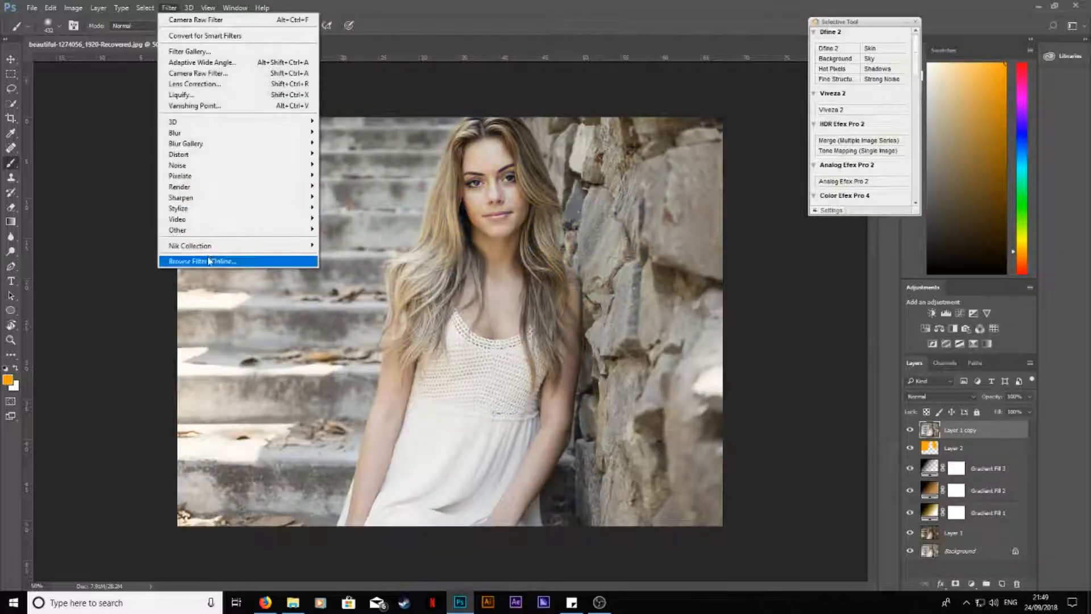
mouse_move(213, 229)
left_click(337, 243)
left_click(611, 160)
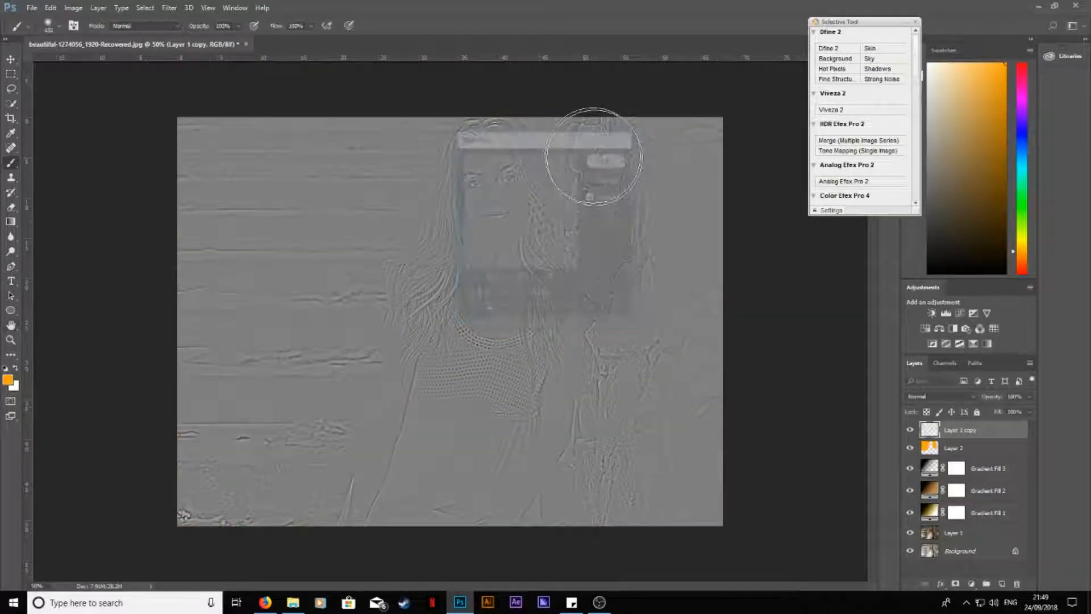
left_click(965, 399)
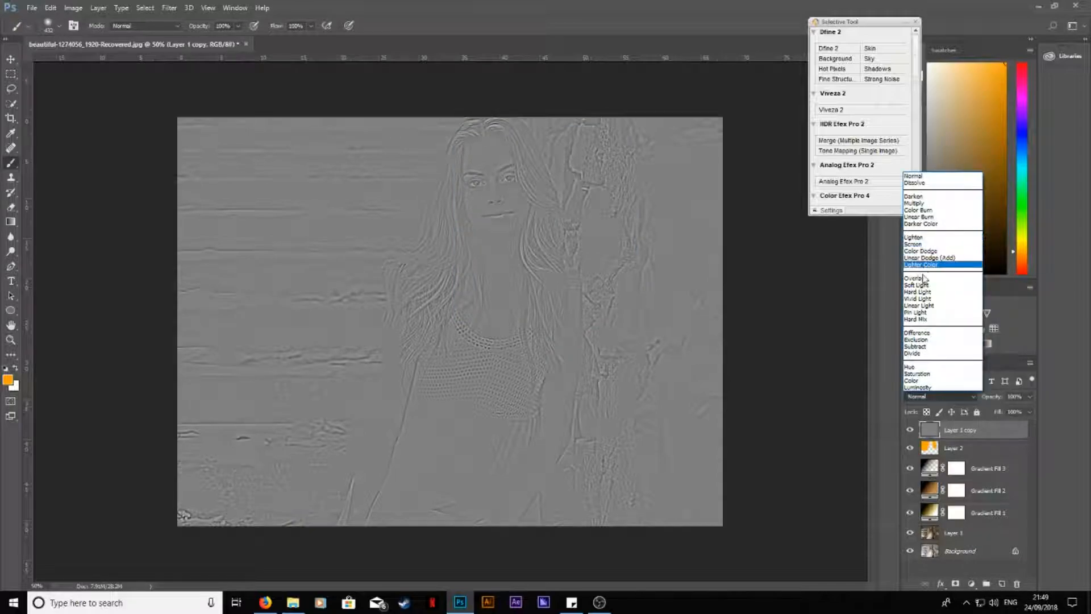
left_click(923, 277)
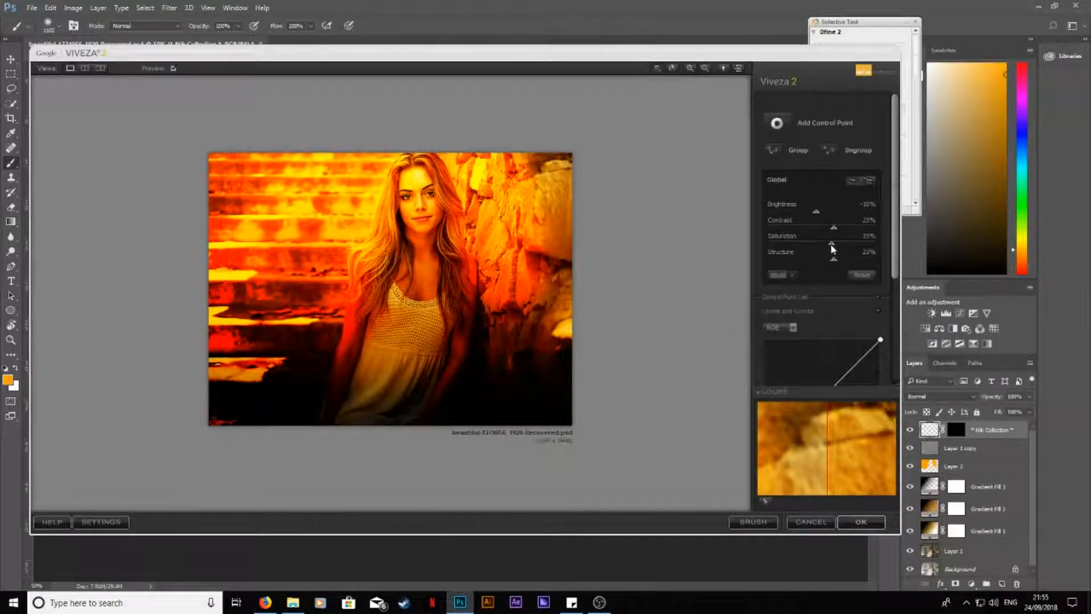
Apply the Viveza 2 adjustment with Brightness at -10%, Contrast at 25% and Structure at 25%.
left_click(861, 524)
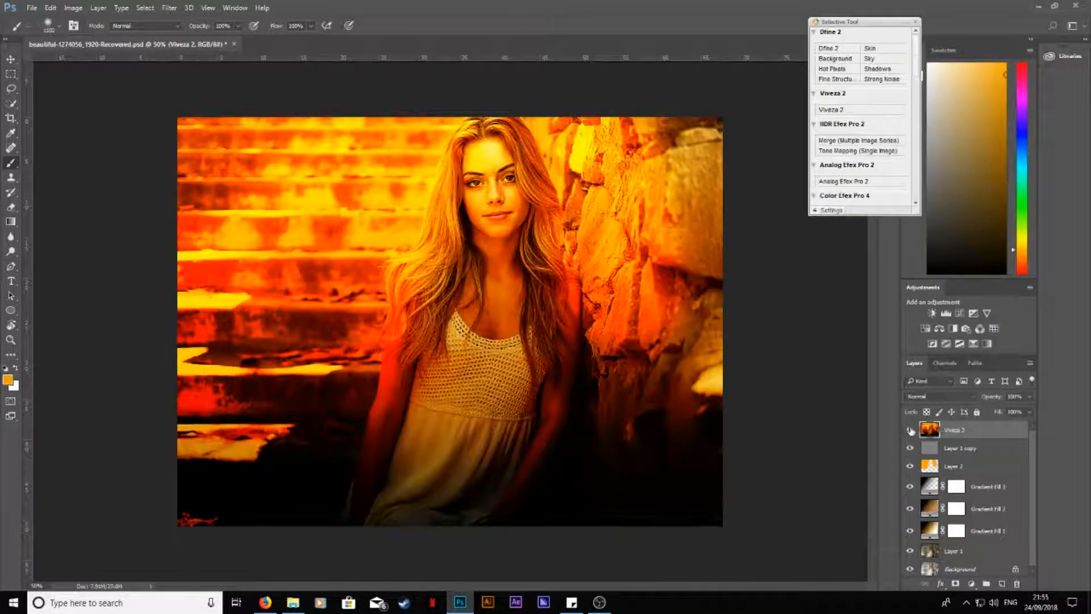
Adjust Color Efex Pro 4's Bi-Colour Filters to Opacity 35%, Blend 100%, Vertical Shift 51% and Rotation 270°, with Shadows and Highlights at maximum.
left_click(876, 183)
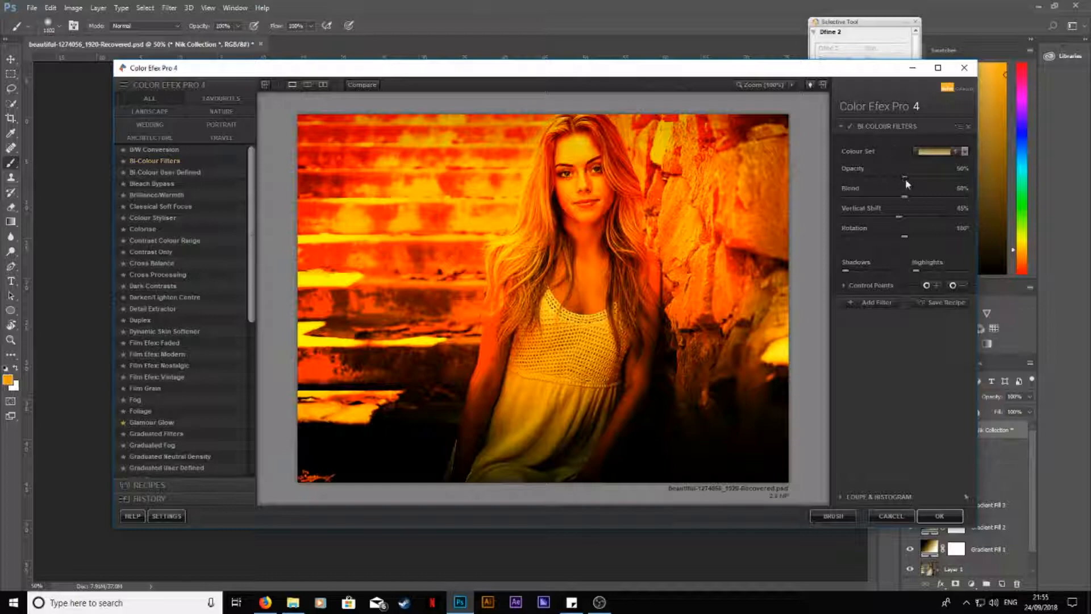
left_click_drag(918, 196, 965, 196)
left_click_drag(901, 217, 908, 223)
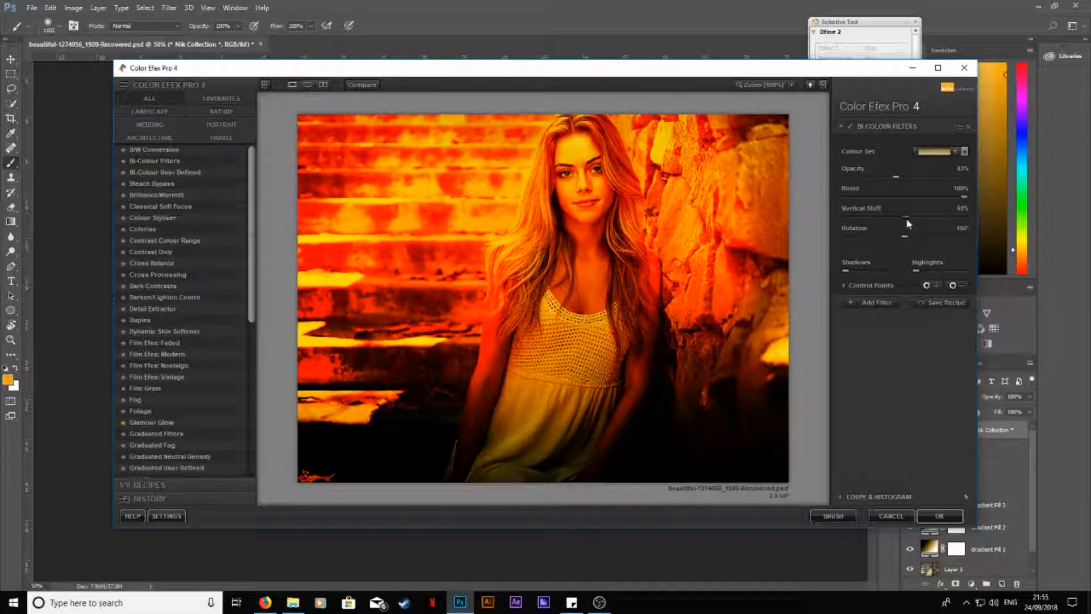
left_click(937, 236)
left_click_drag(847, 271, 976, 279)
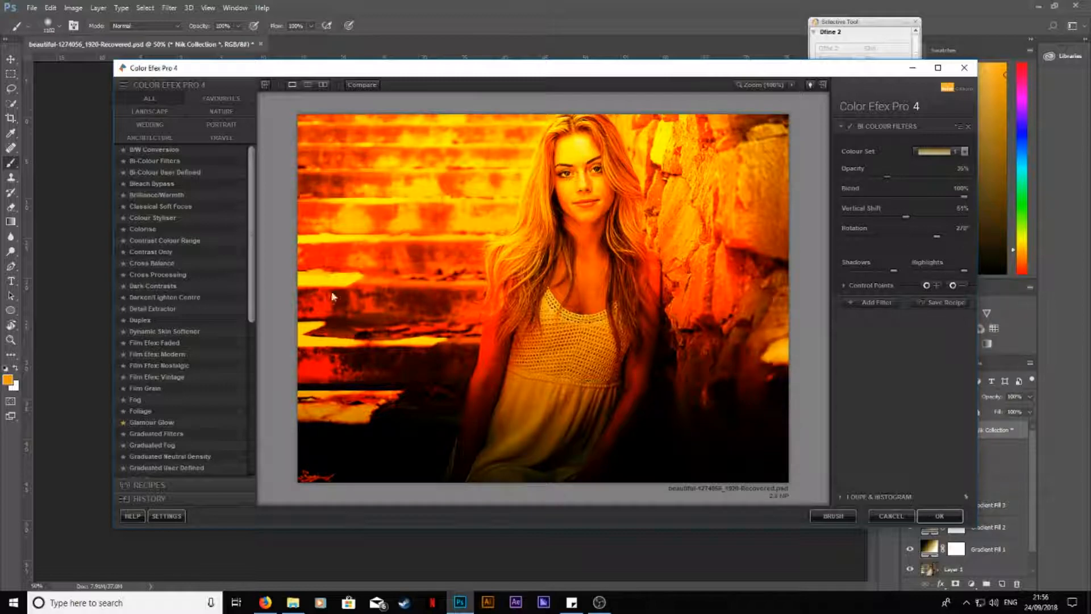
Add the Glamour Glow filter with Glow Warmth at 100% and Shadows at 100%.
left_click(153, 423)
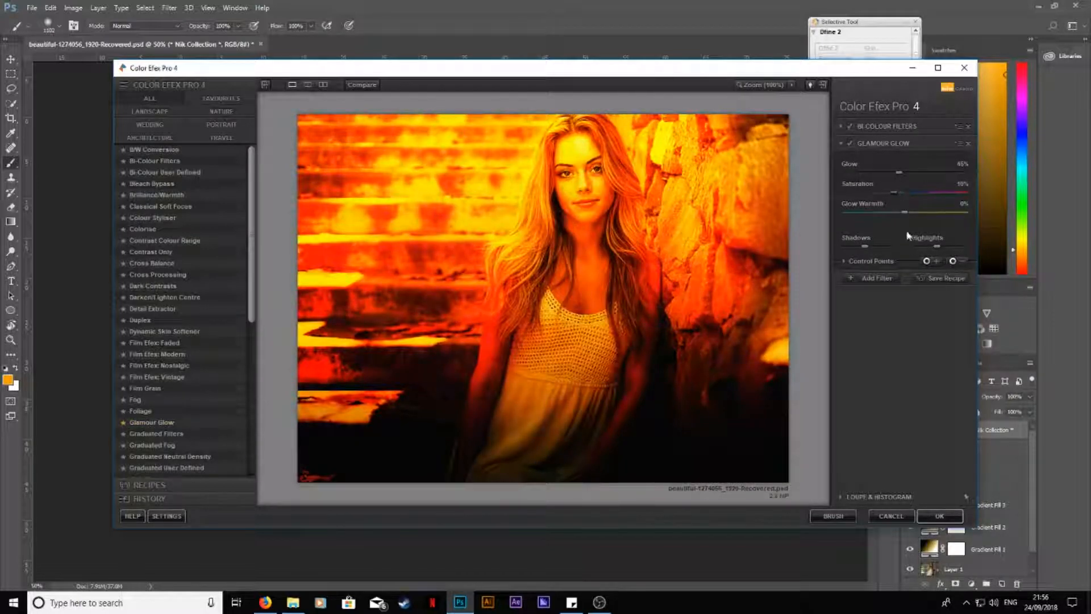
left_click_drag(905, 212, 961, 214)
left_click_drag(865, 246, 907, 250)
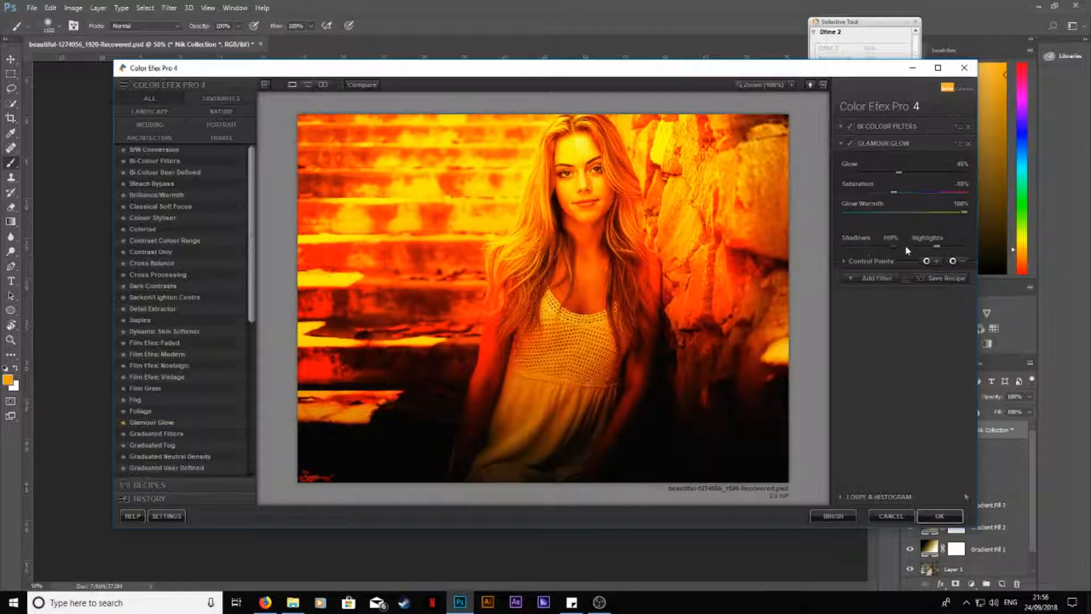
Add a third filter and preview Colour Styliser, Colorise, Brilliance/Warmth and Film Efex: Nostalgic in its slot.
left_click(870, 278)
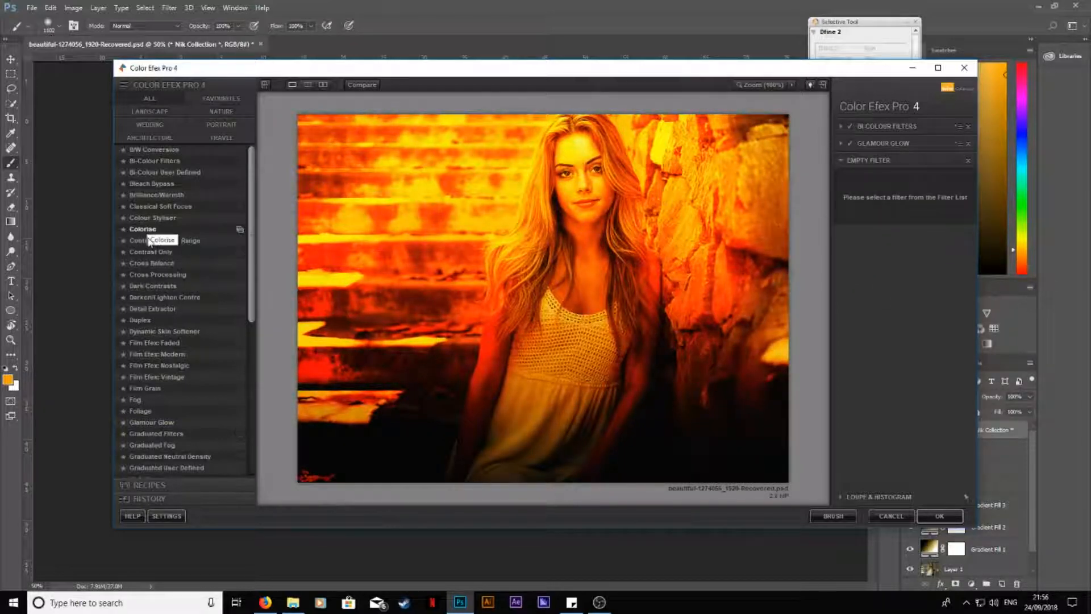
left_click(151, 219)
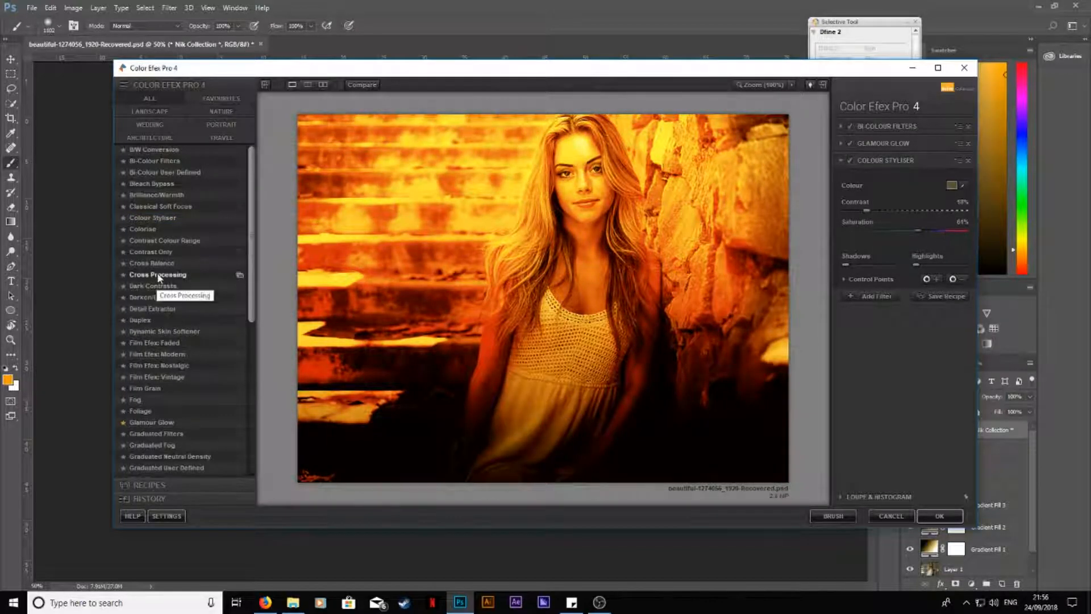
left_click(145, 229)
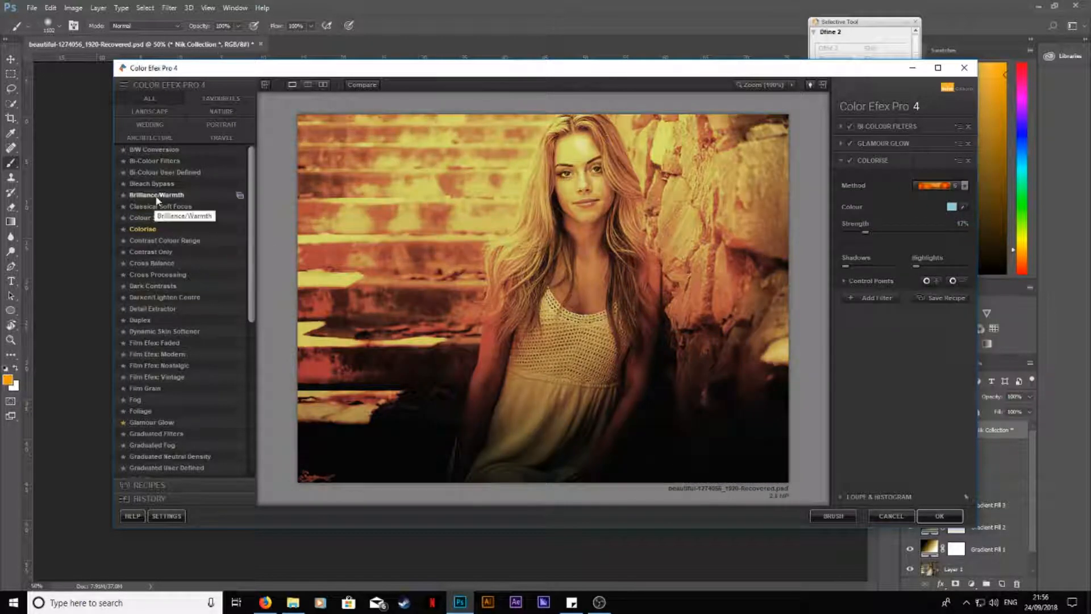
left_click(152, 195)
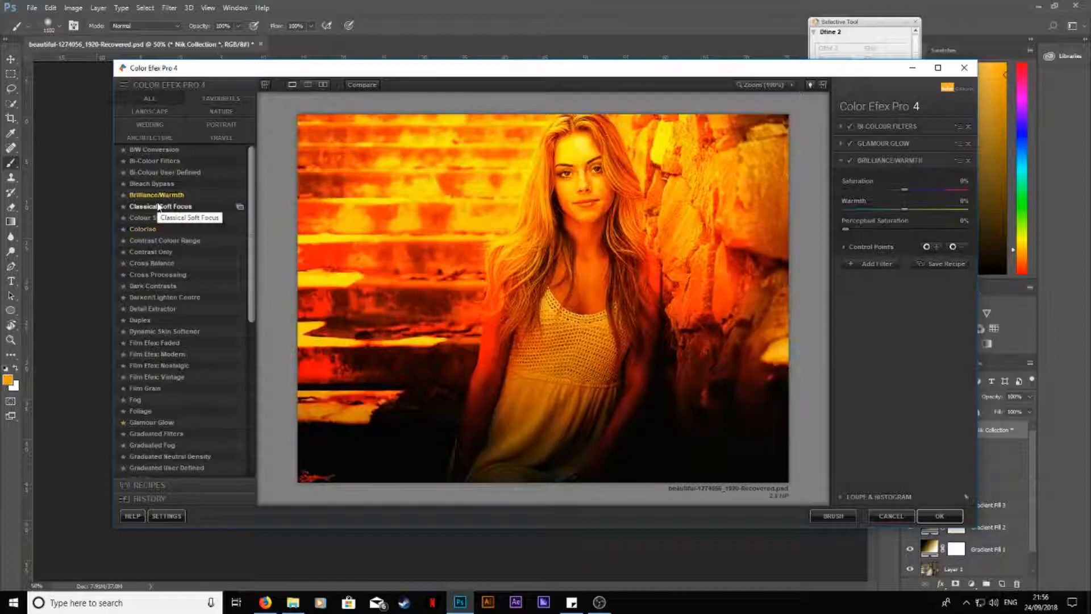
left_click(154, 377)
left_click(154, 366)
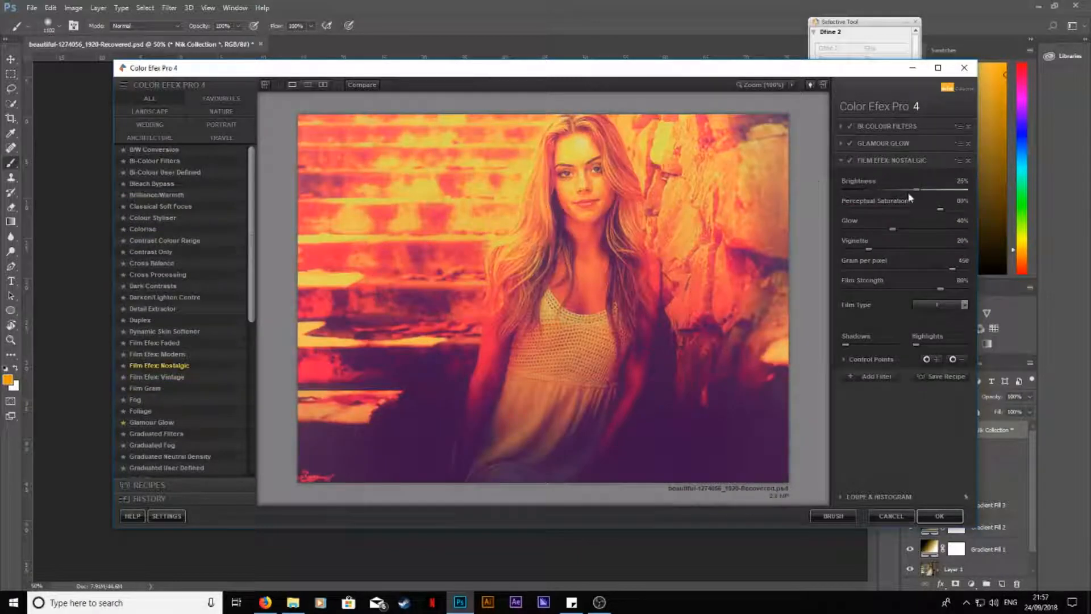
Change the third filter to Indian Summer and set Enhance Foliage to just under 50%.
scroll(159, 410, "down", 3)
left_click(154, 428)
left_click(165, 418)
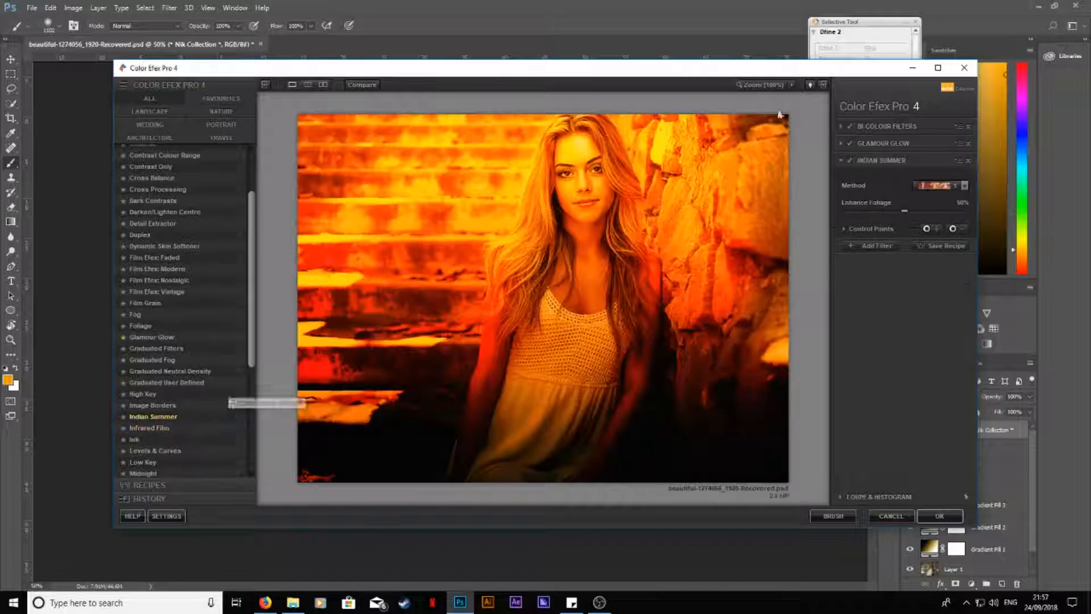
left_click_drag(927, 219, 904, 218)
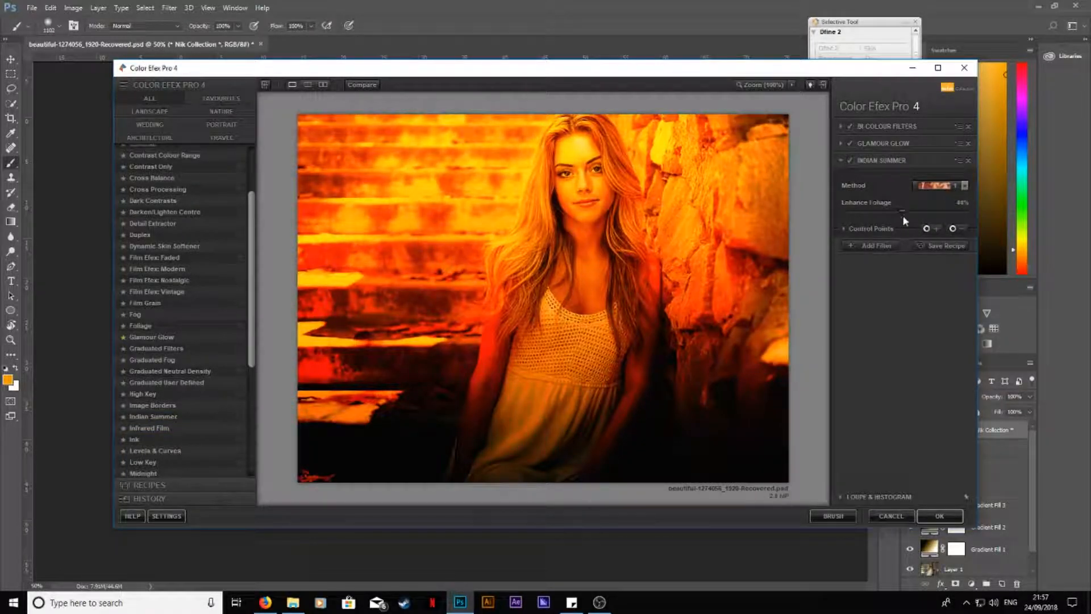
Add a fourth filter, preview Polarisation in it, and settle on Pro Contrast.
left_click(871, 245)
scroll(149, 432, "down", 4)
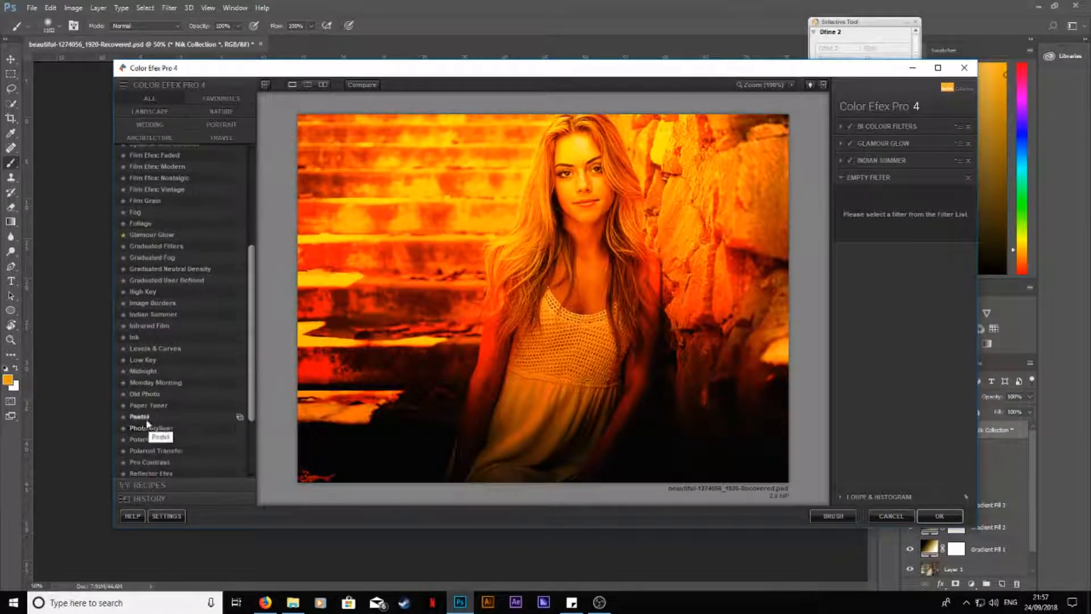
left_click(149, 435)
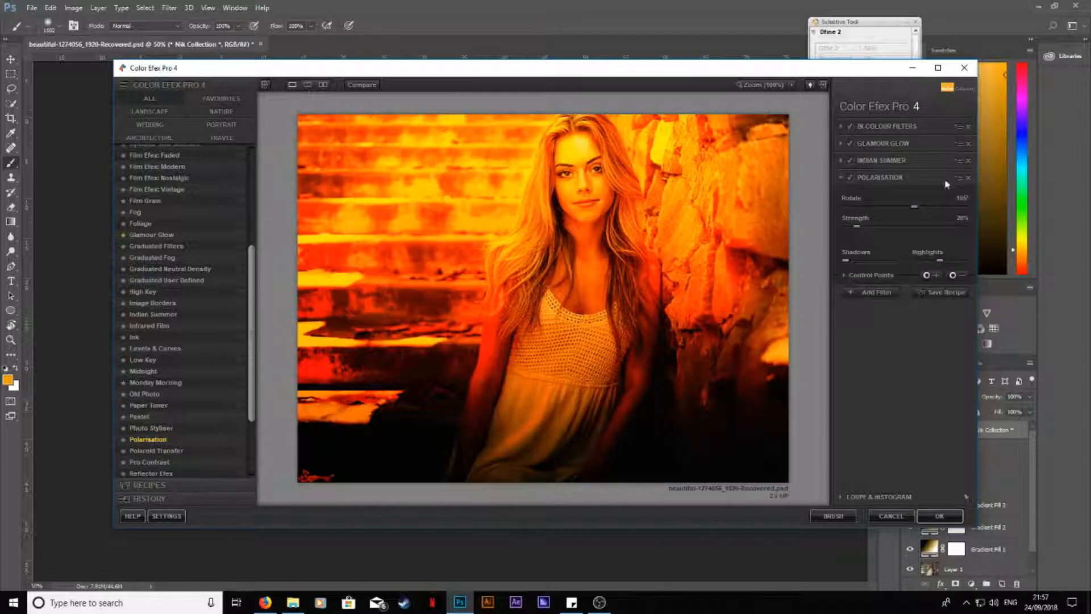
scroll(205, 251, "down", 1)
scroll(204, 250, "down", 2)
left_click(158, 361)
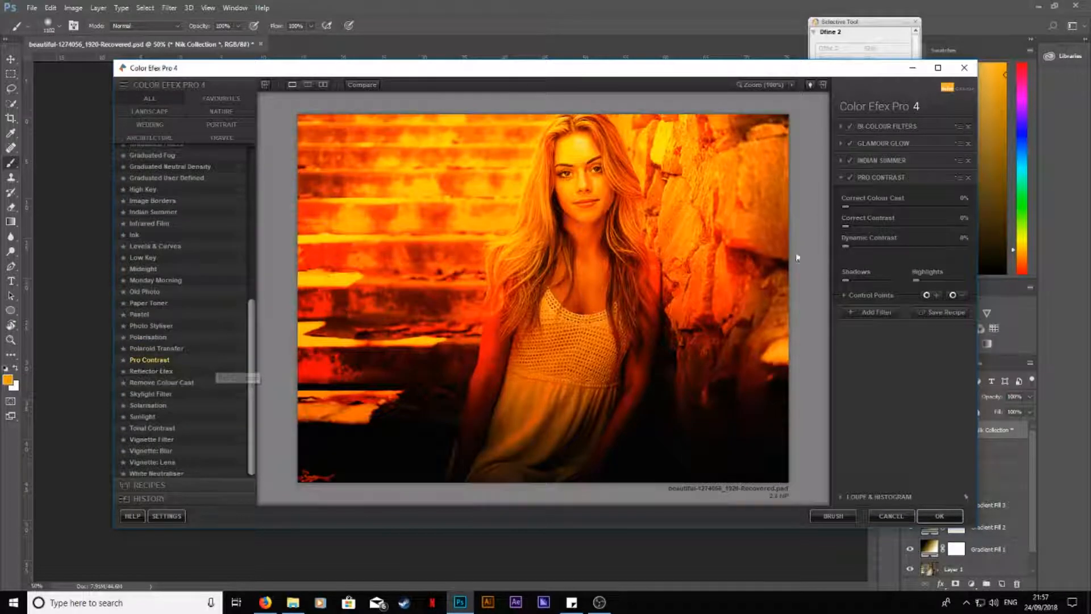
Set Pro Contrast's Correct Colour Cast to 61%, Correct Contrast to 38% and Dynamic Contrast to 50%, raising Shadows partway and Highlights to 100%.
left_click(930, 207)
left_click(904, 225)
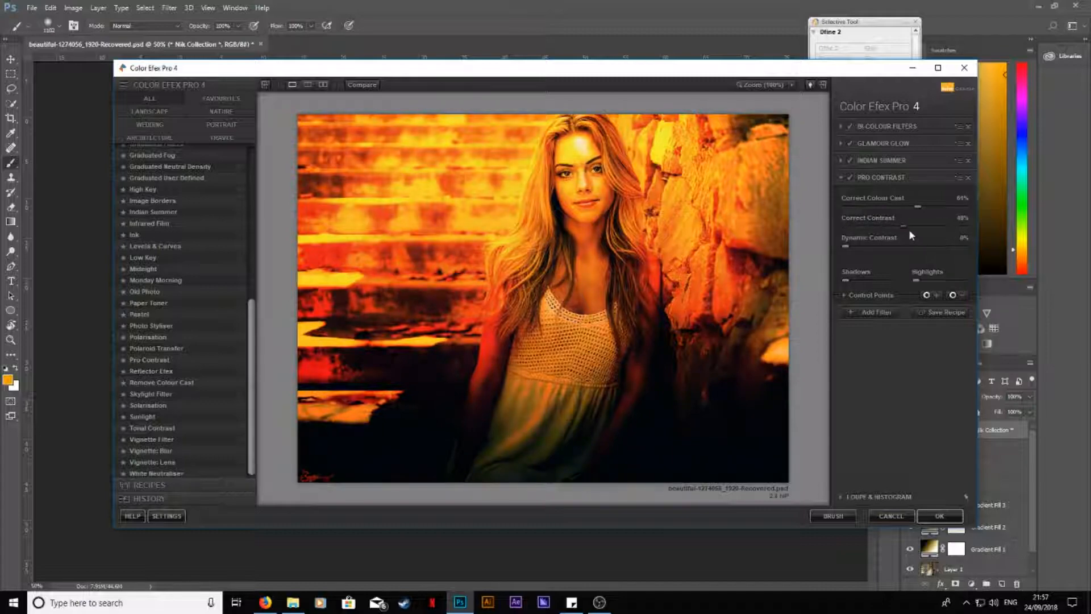
left_click(905, 247)
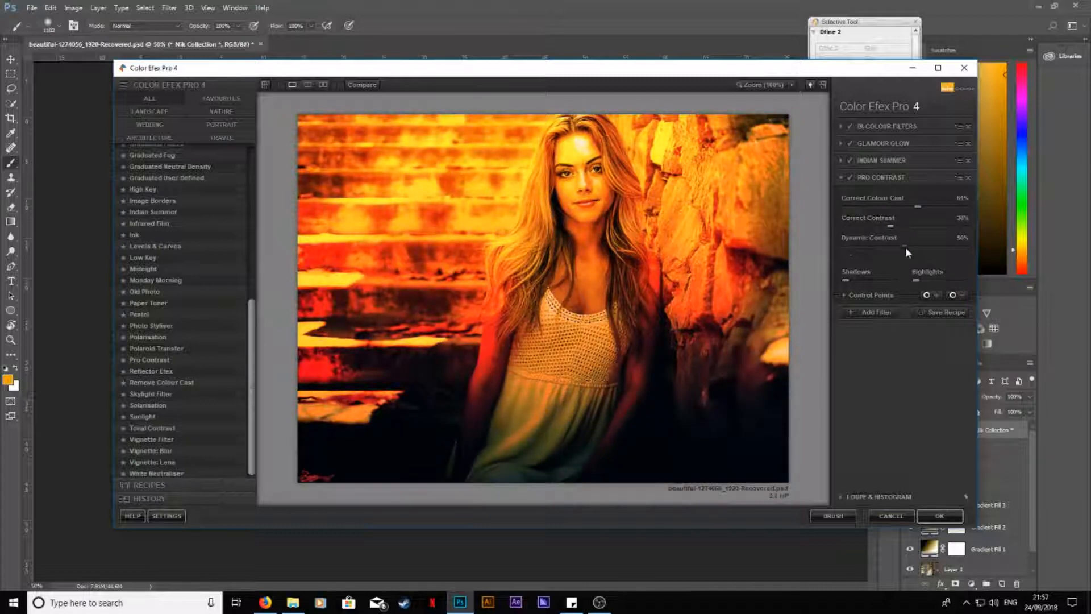
left_click(880, 280)
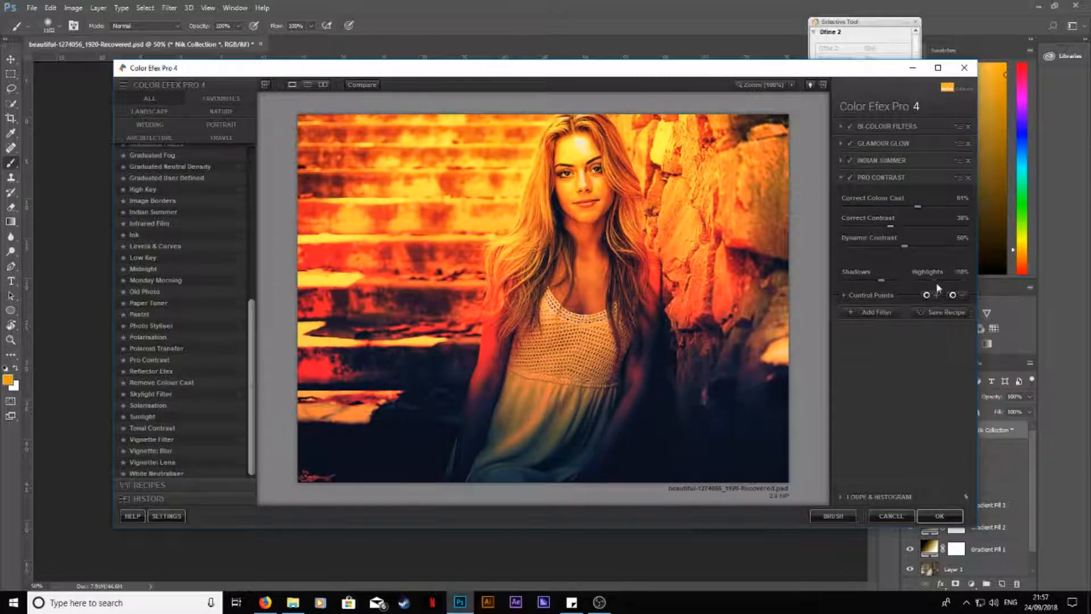
left_click(964, 281)
Add a fifth filter, preview Vignette: Blur and Vignette: Lens, and settle on Vignette Filter.
left_click(877, 312)
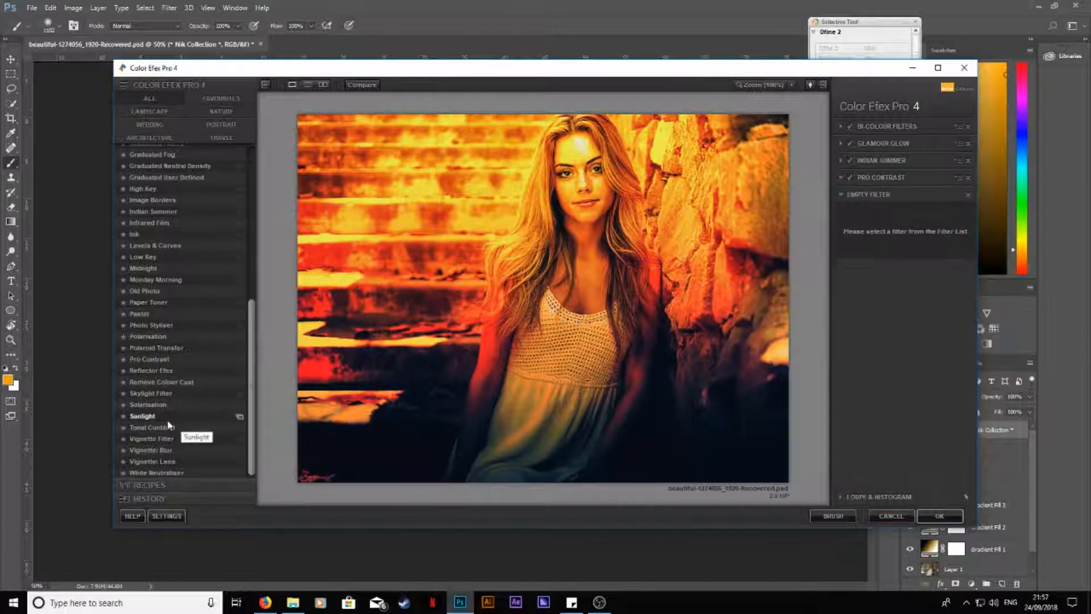
left_click(151, 451)
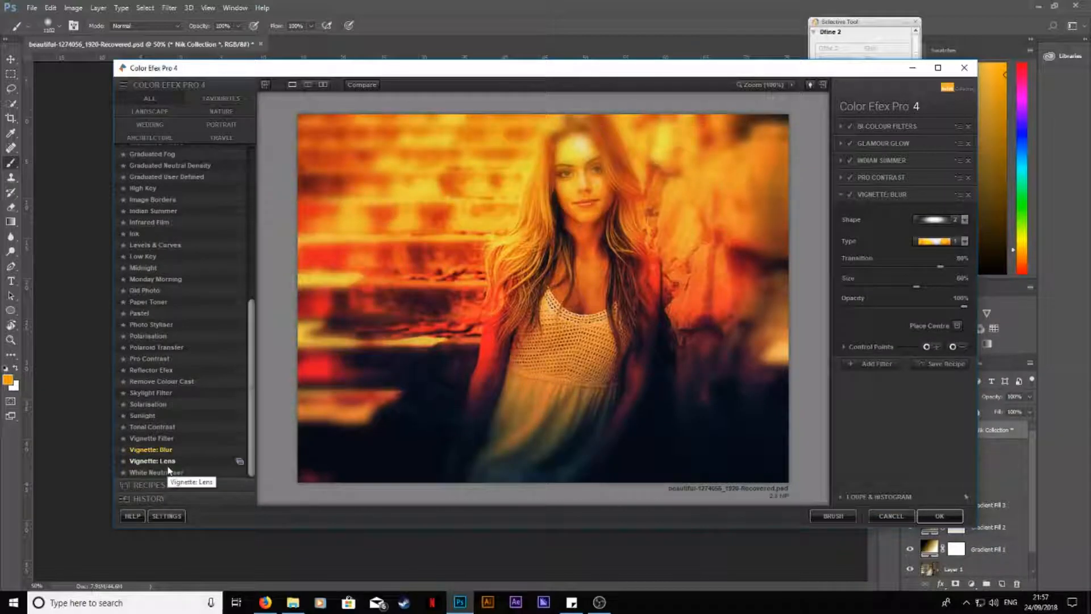
left_click(167, 465)
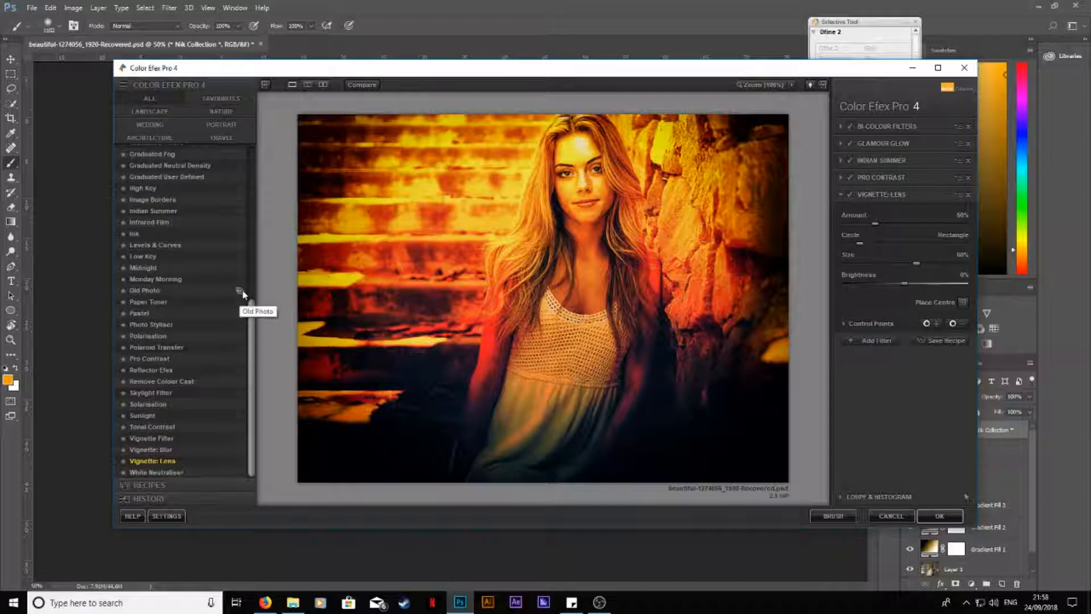
left_click(161, 439)
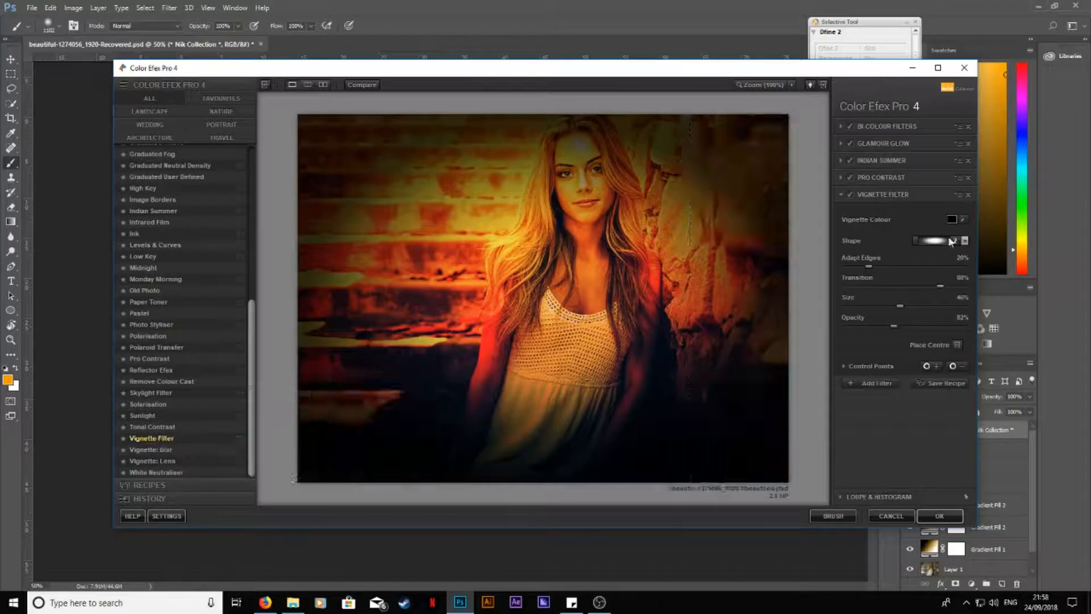
Adjust Vignette Filter to Adapt Edges 7%, Transition 100%, Size about 33% and Opacity about 69%.
left_click_drag(874, 267, 855, 267)
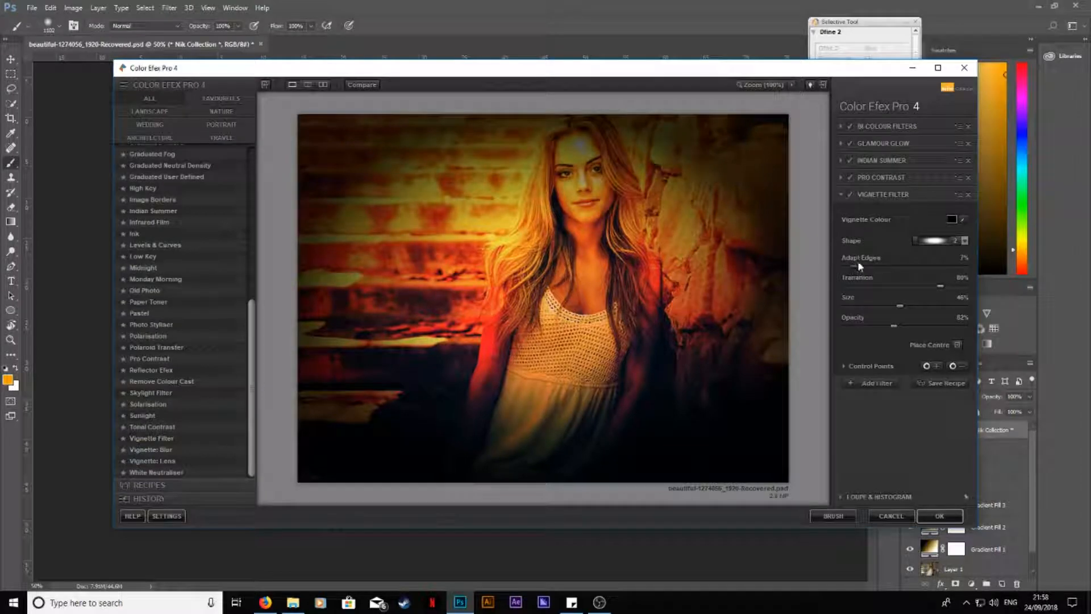
left_click_drag(938, 292, 905, 328)
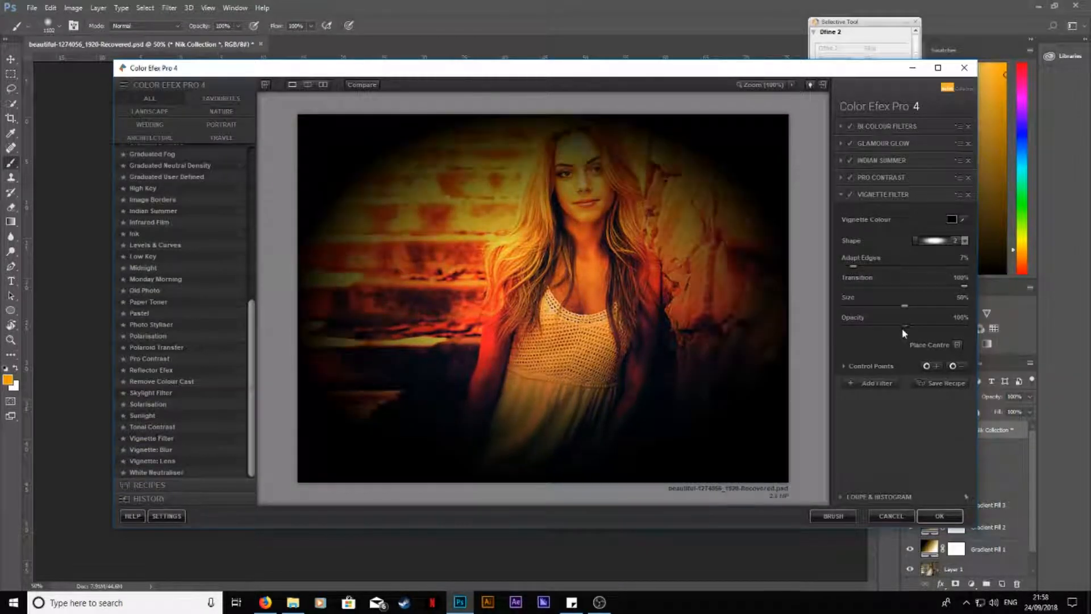
left_click(876, 384)
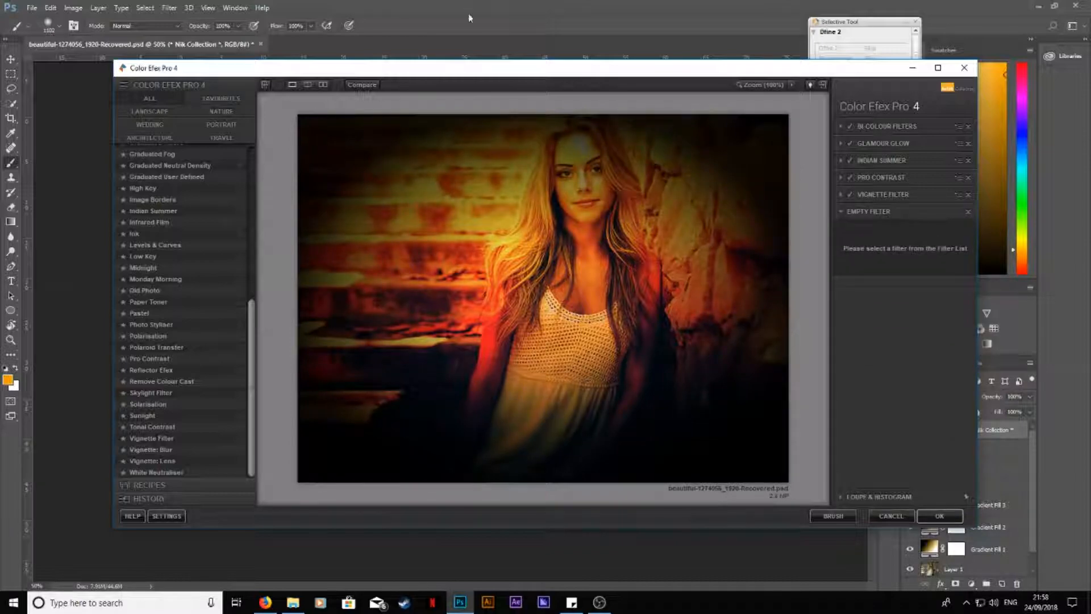
left_click(875, 196)
left_click_drag(897, 326, 882, 329)
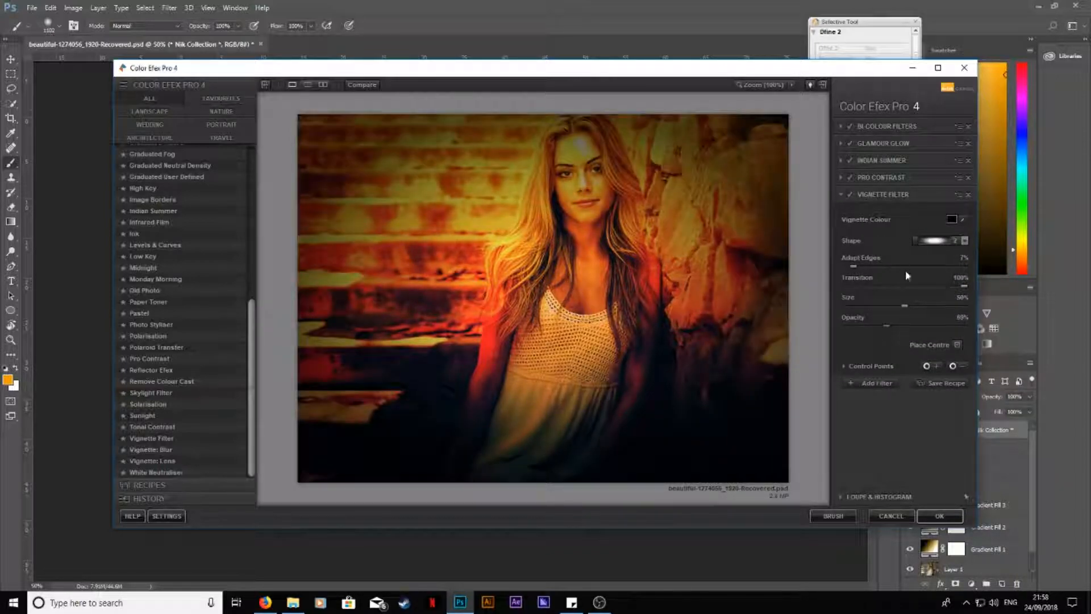
Try Monday Morning, Image Borders, Graduated User Defined and Film Efex: Modern as a sixth filter.
left_click(876, 383)
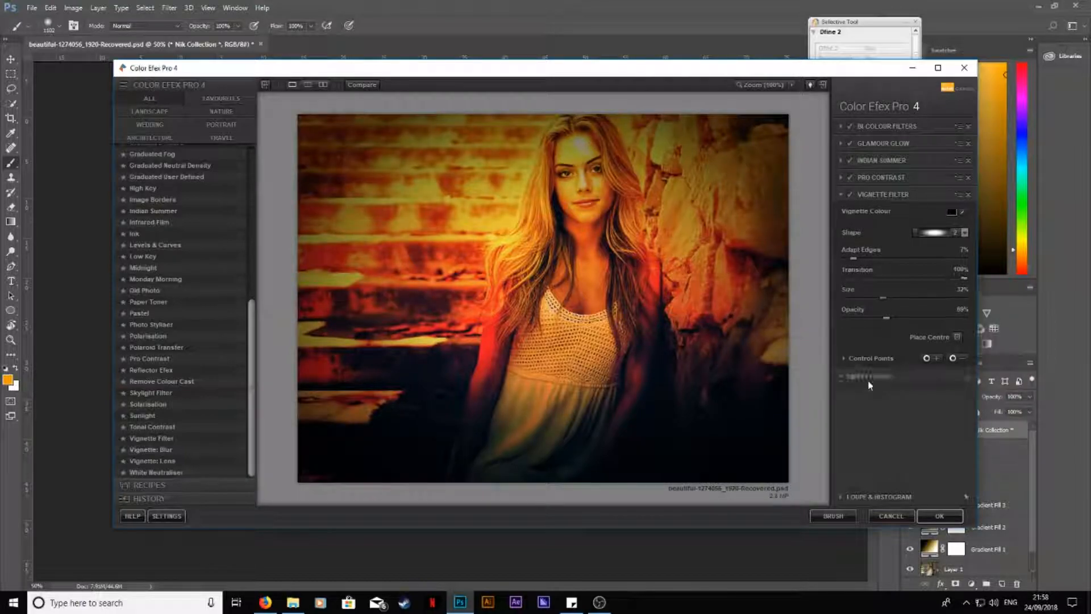
left_click(149, 301)
left_click(155, 280)
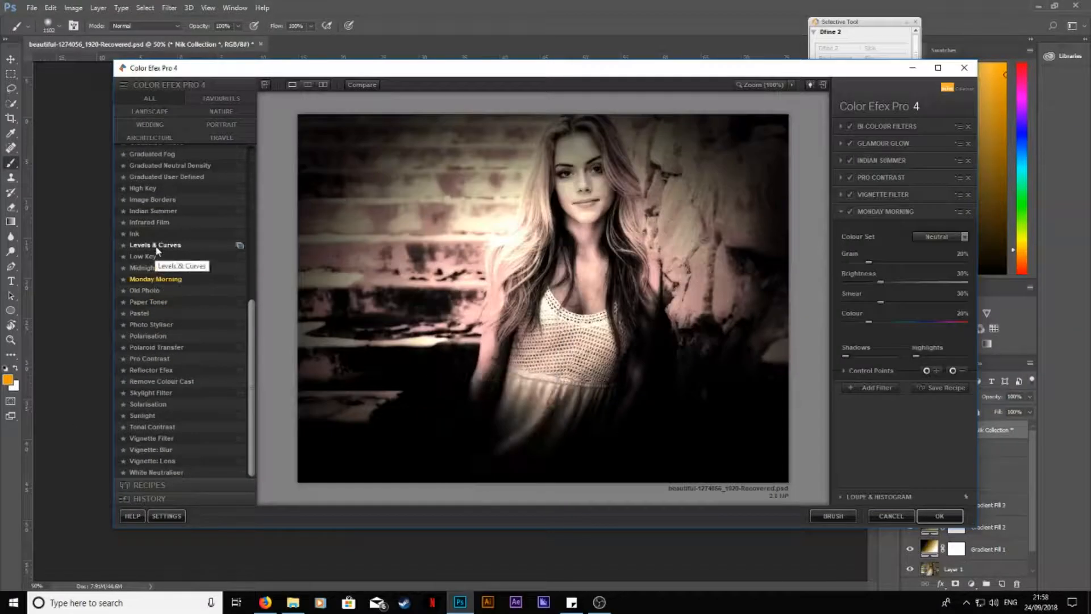
left_click(153, 199)
left_click(164, 177)
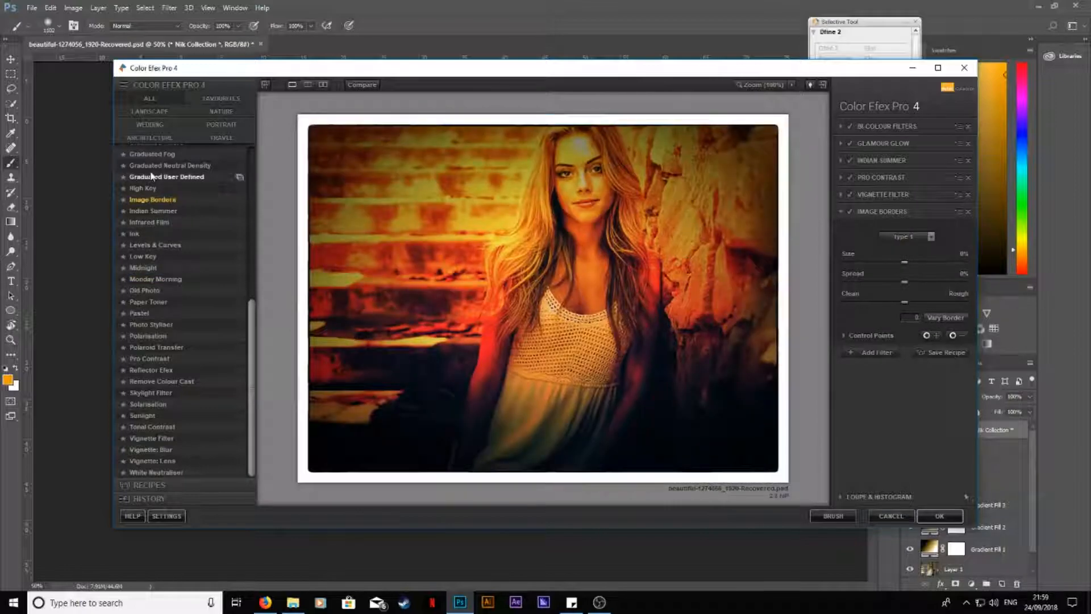
scroll(151, 210, "up", 3)
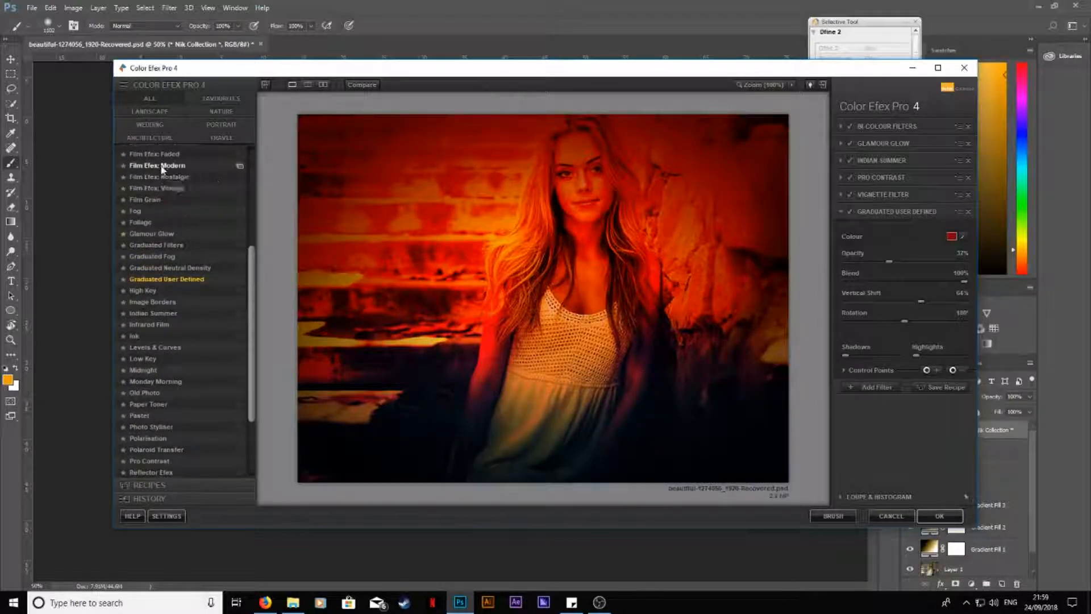
left_click(157, 166)
scroll(142, 228, "up", 3)
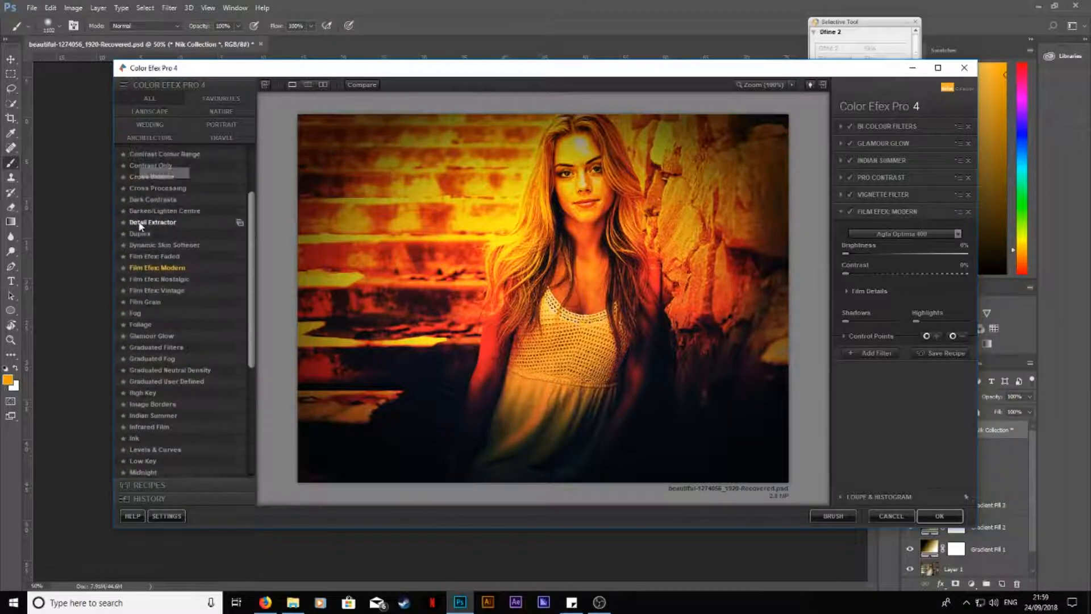
mouse_move(846, 254)
left_mouse_down()
mouse_move(875, 256)
mouse_move(870, 279)
mouse_move(842, 255)
left_mouse_up()
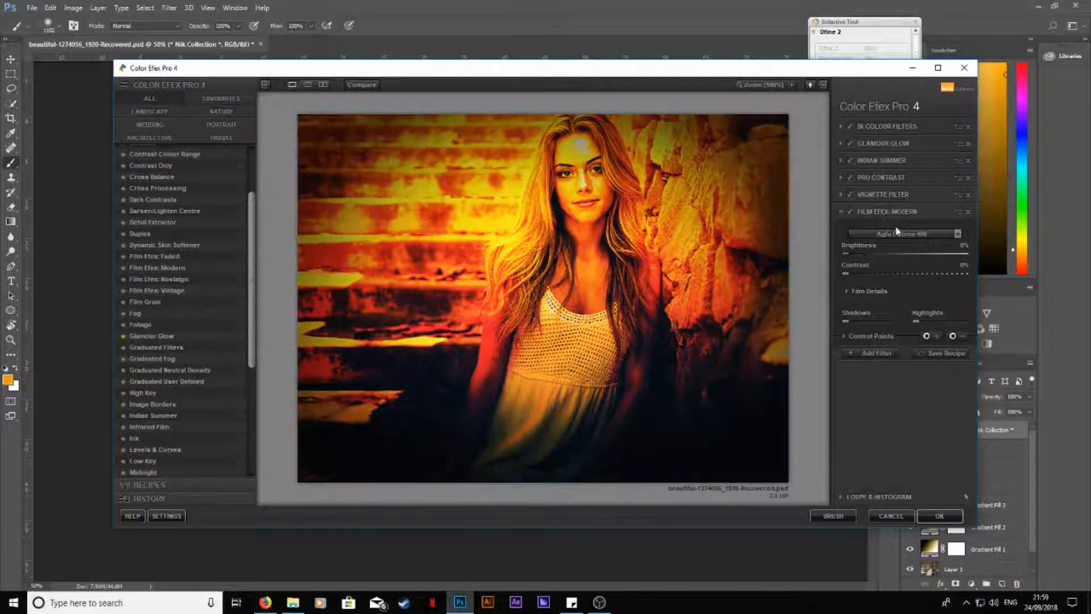
Switch off Film Efex: Modern and apply the filter stack, comparing the photo with the Color Efex Pro 4 layer hidden and shown.
left_click(890, 198)
left_click(849, 384)
left_click(948, 516)
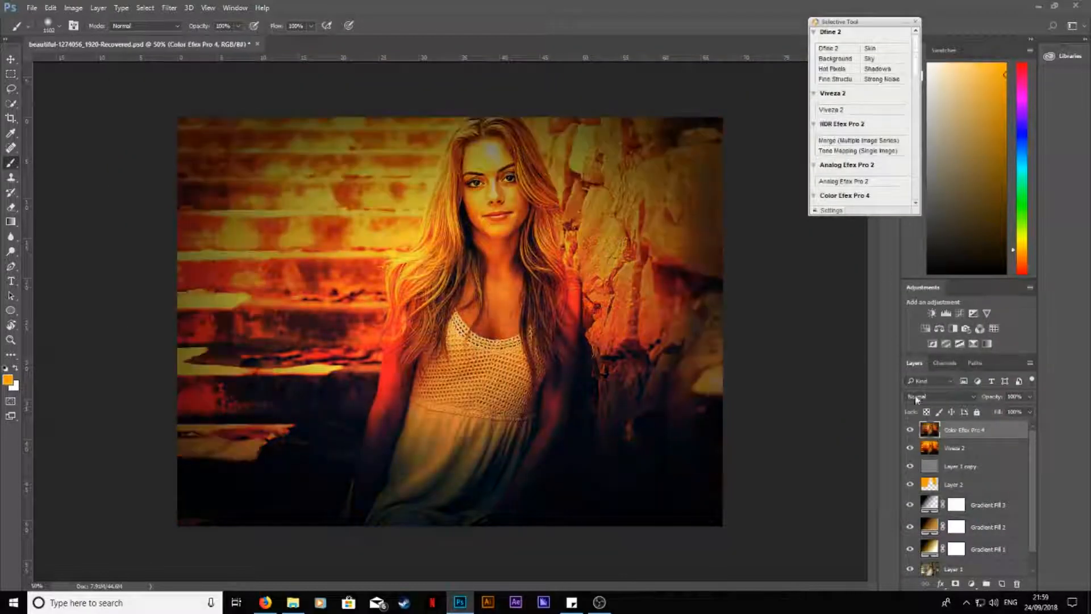
left_click(910, 429)
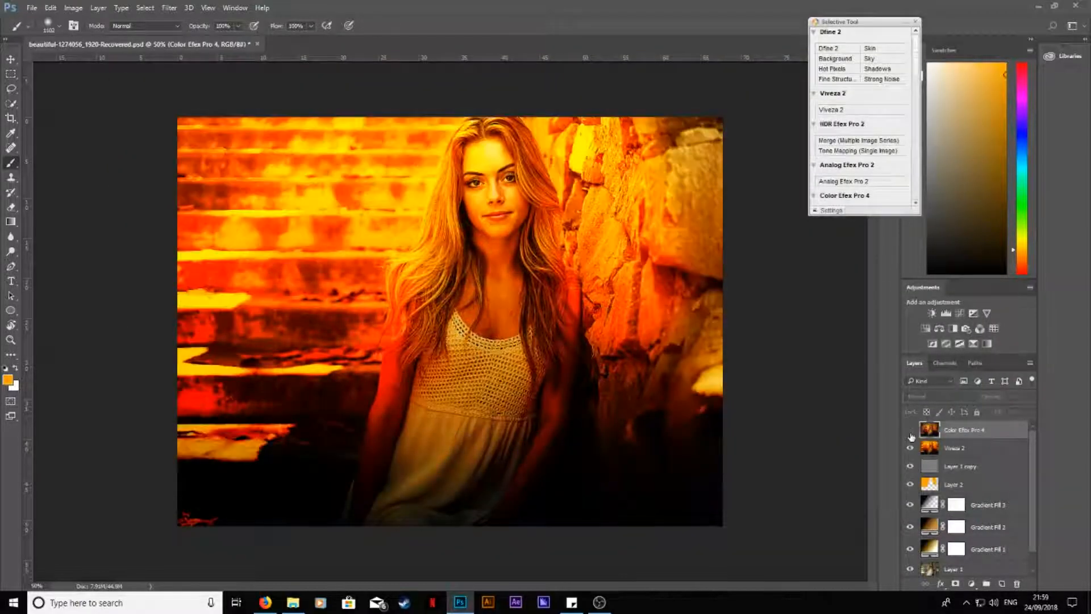
left_click(910, 430)
Apply Levels to the Color Efex Pro 4 layer with midtones 1.03, input white 227 and output white 225.
key("ctrl+l")
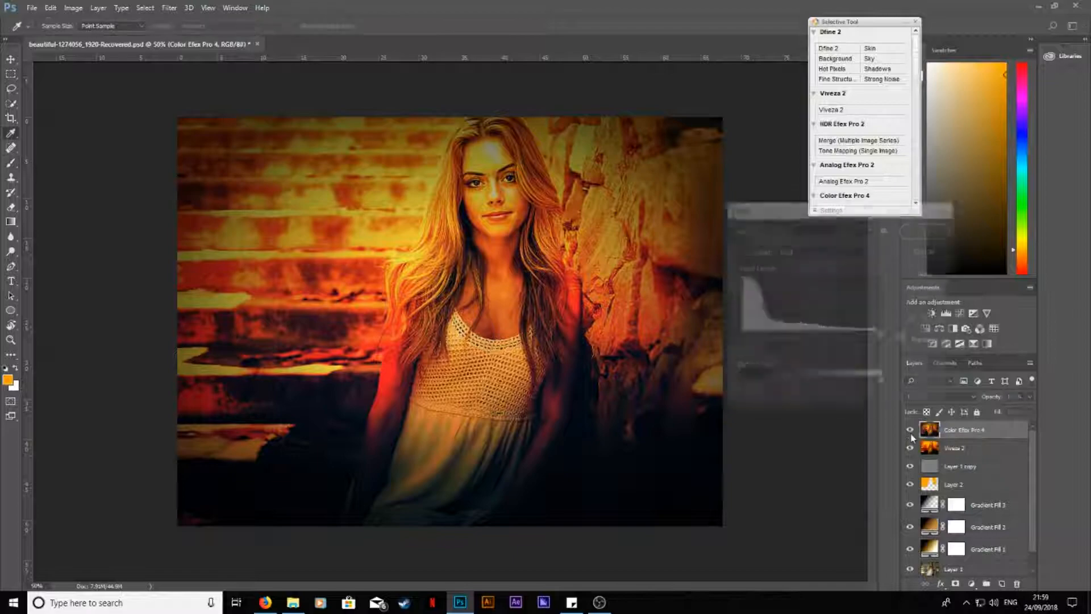
mouse_move(740, 385)
left_mouse_down()
mouse_move(787, 388)
mouse_move(740, 386)
left_mouse_up()
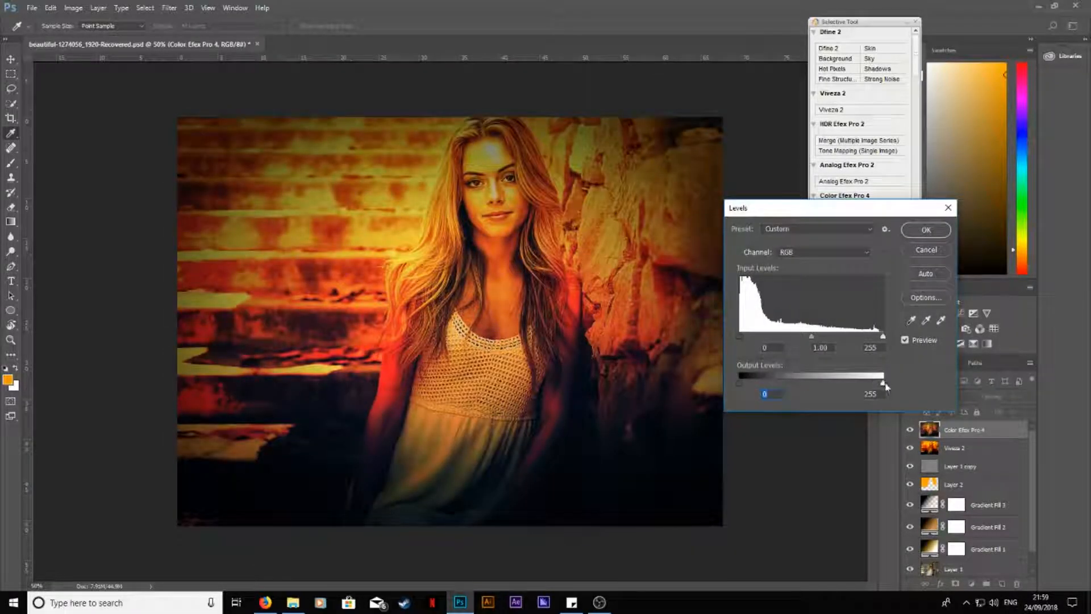
left_click_drag(884, 383, 867, 384)
left_click_drag(811, 337, 809, 337)
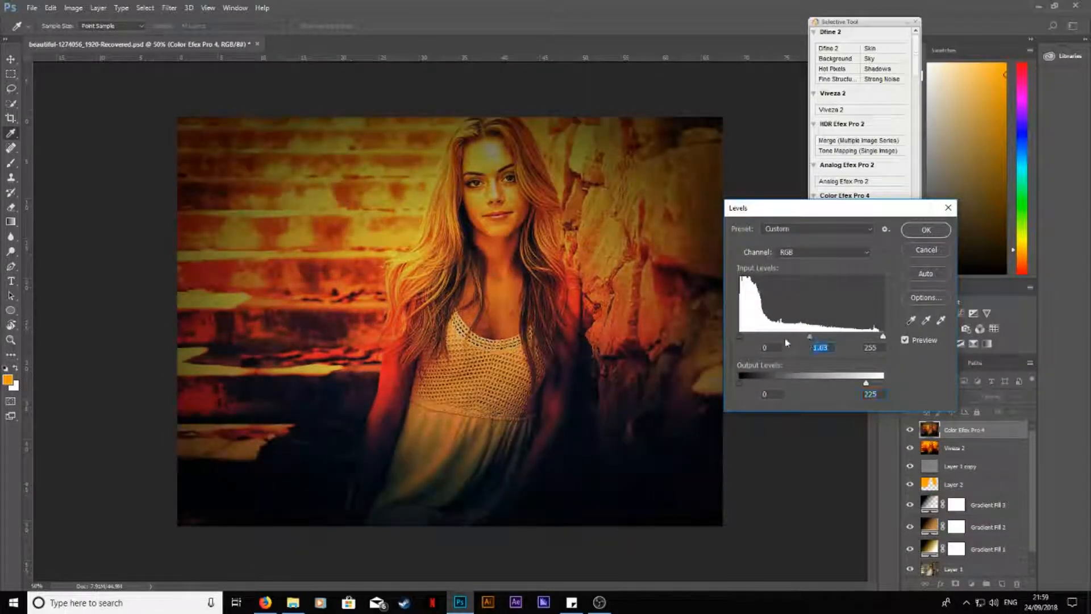
left_click_drag(883, 336, 868, 337)
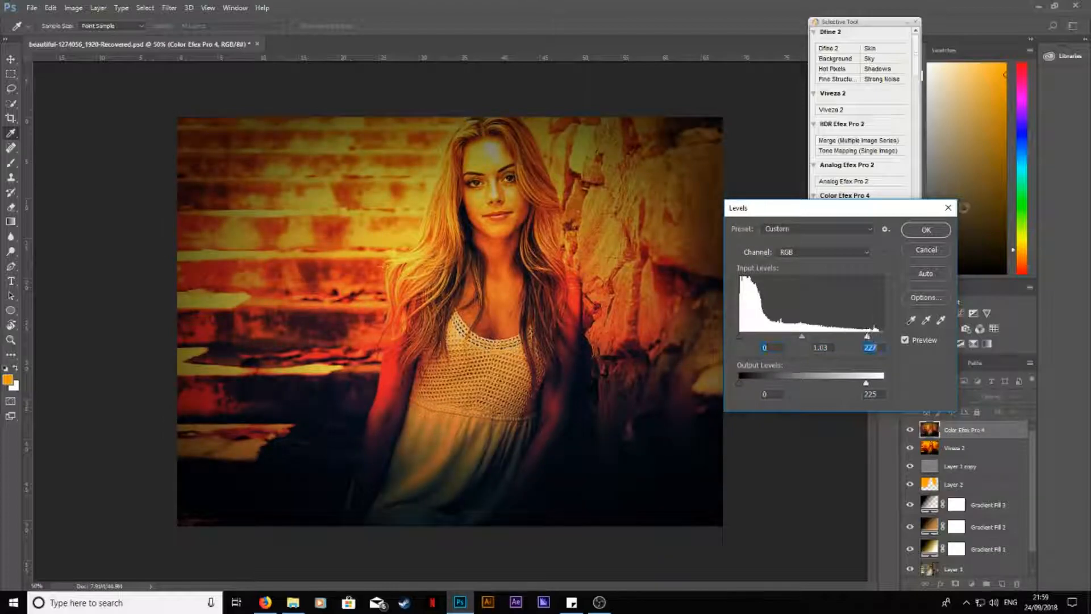
key("Return")
Add a Curves adjustment layer with a contrast-boosting S-curve that lifts the highlights and lowers the shadows.
left_click(972, 584)
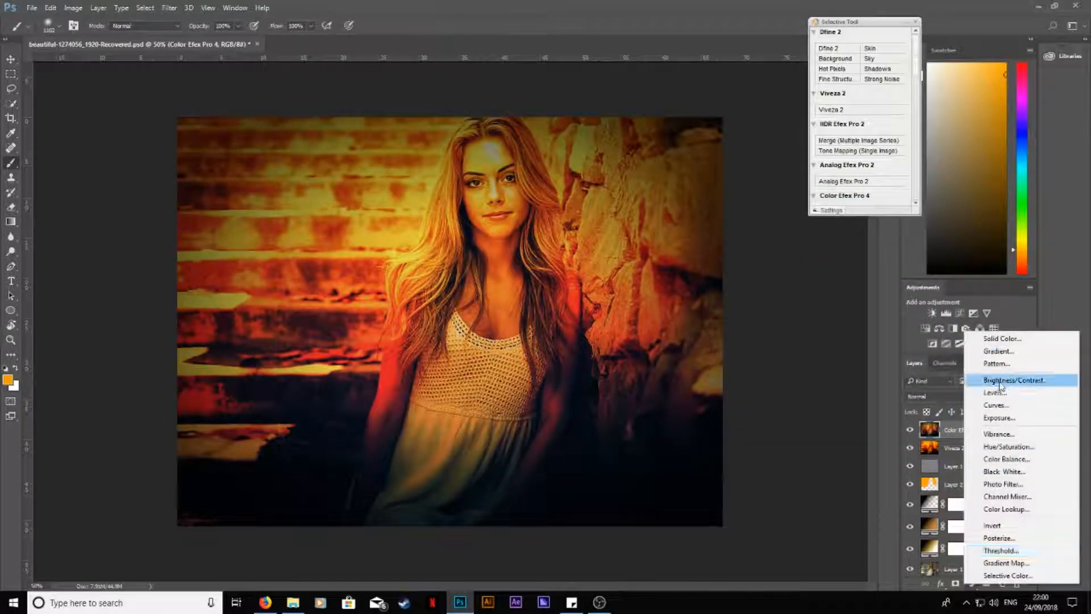
left_click(997, 405)
left_click_drag(644, 362, 639, 353)
left_click_drag(584, 407, 593, 417)
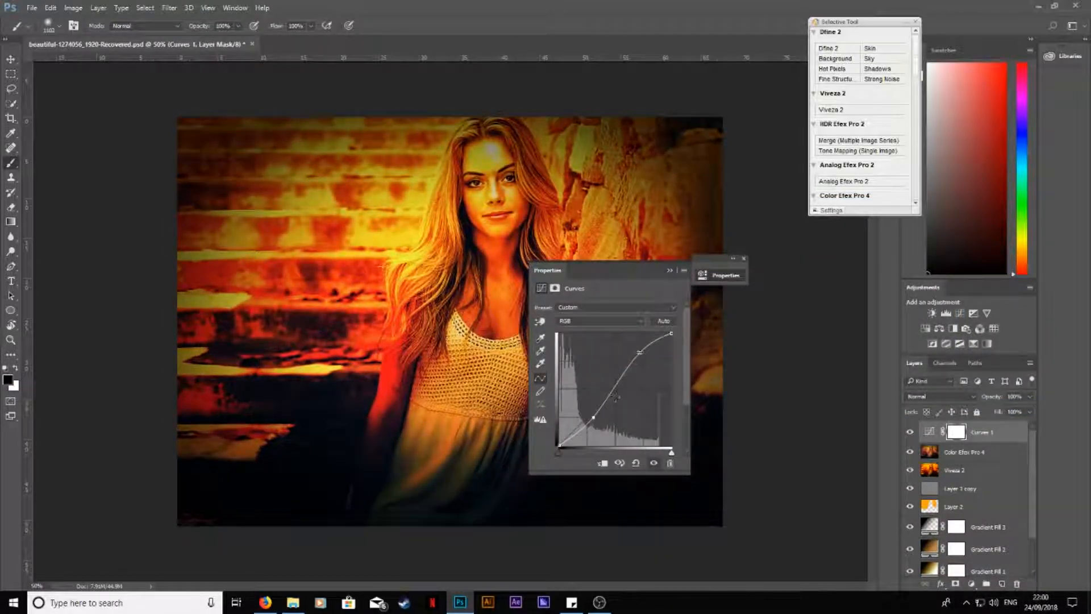
left_click_drag(639, 353, 635, 353)
left_click_drag(593, 418, 596, 423)
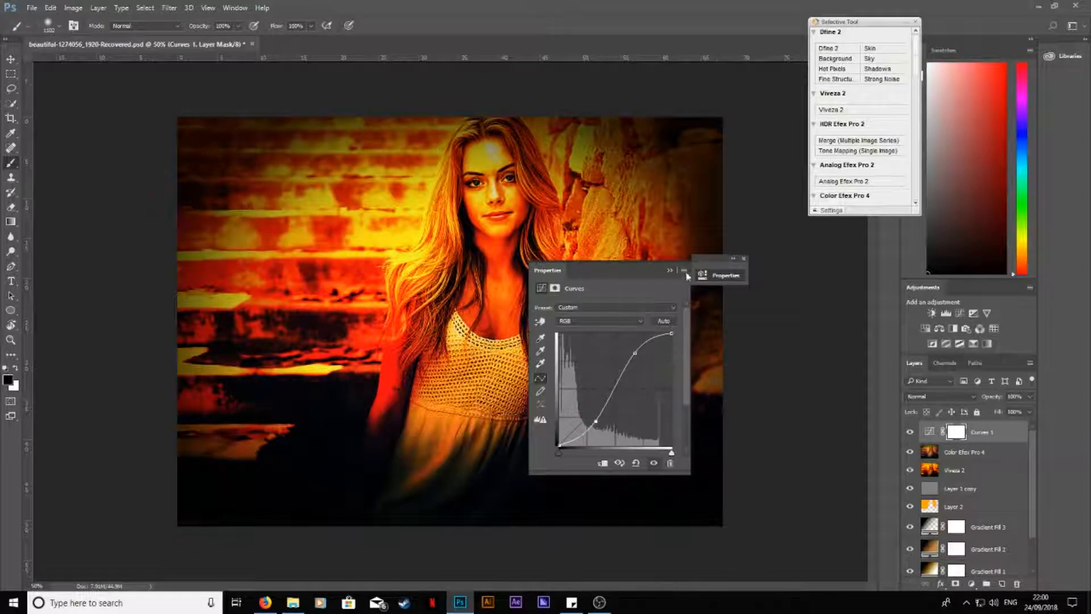
left_click(718, 275)
Try several blend modes on the Curves 1 layer, including Lighter Color, and settle on Lighten.
left_click(945, 396)
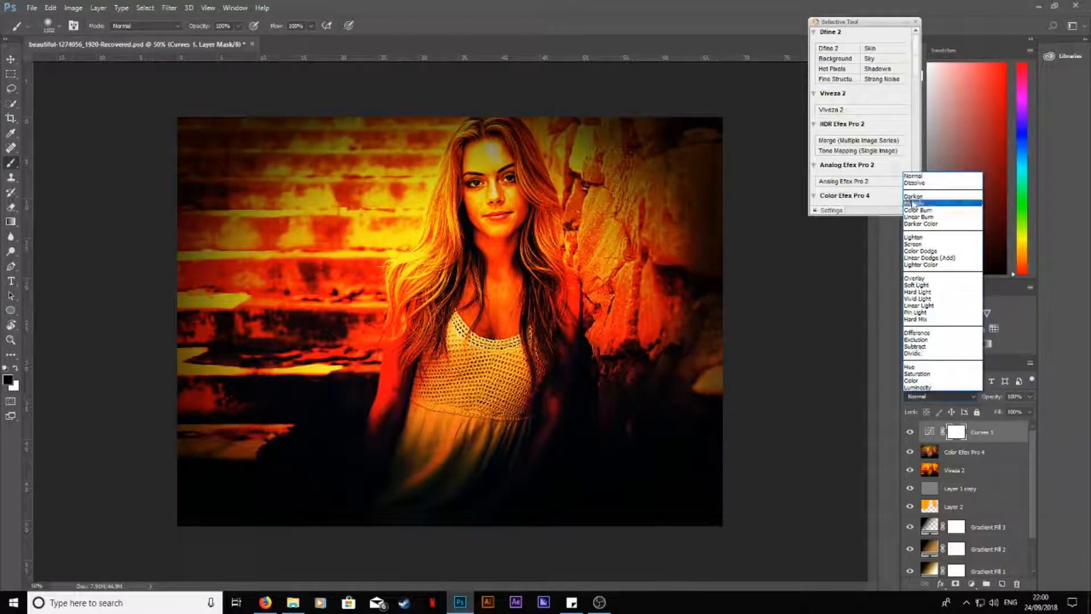
left_click(928, 310)
key("Up")
key("Up")
key("Up")
key("Up")
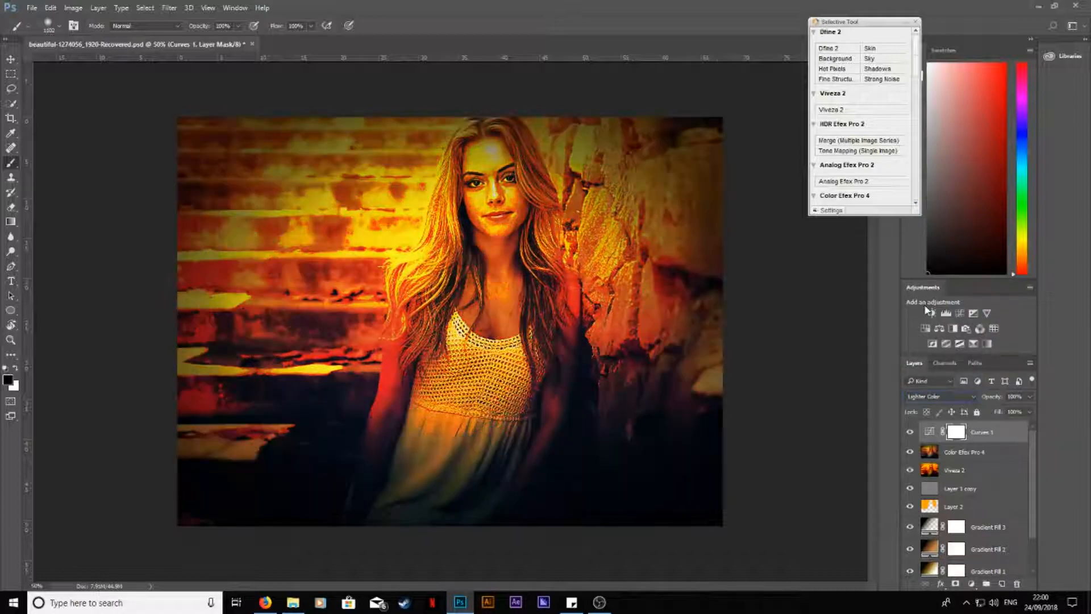
left_click(949, 398)
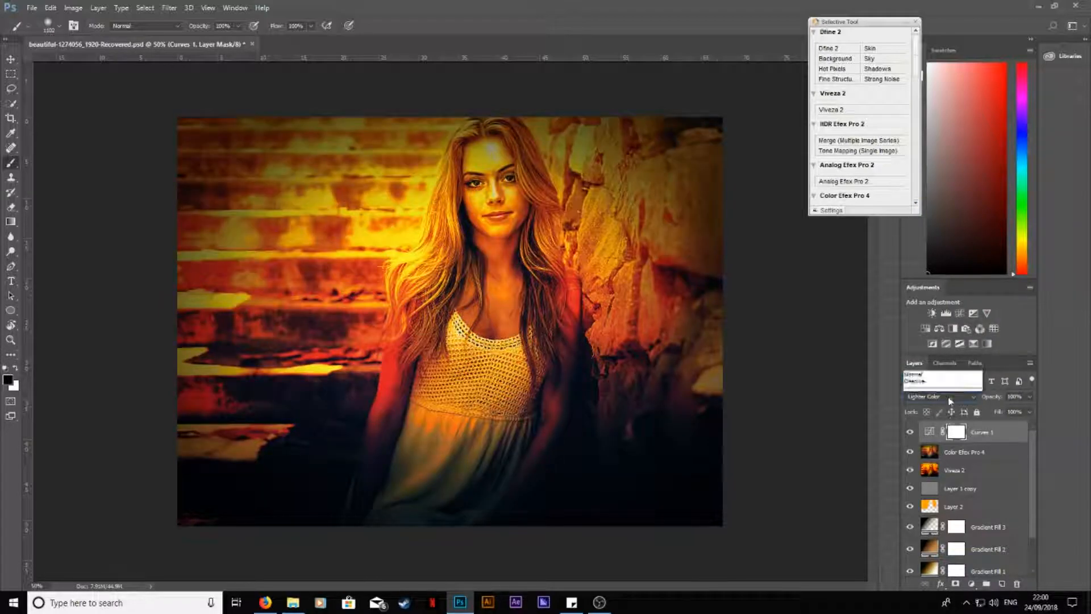
left_click(936, 237)
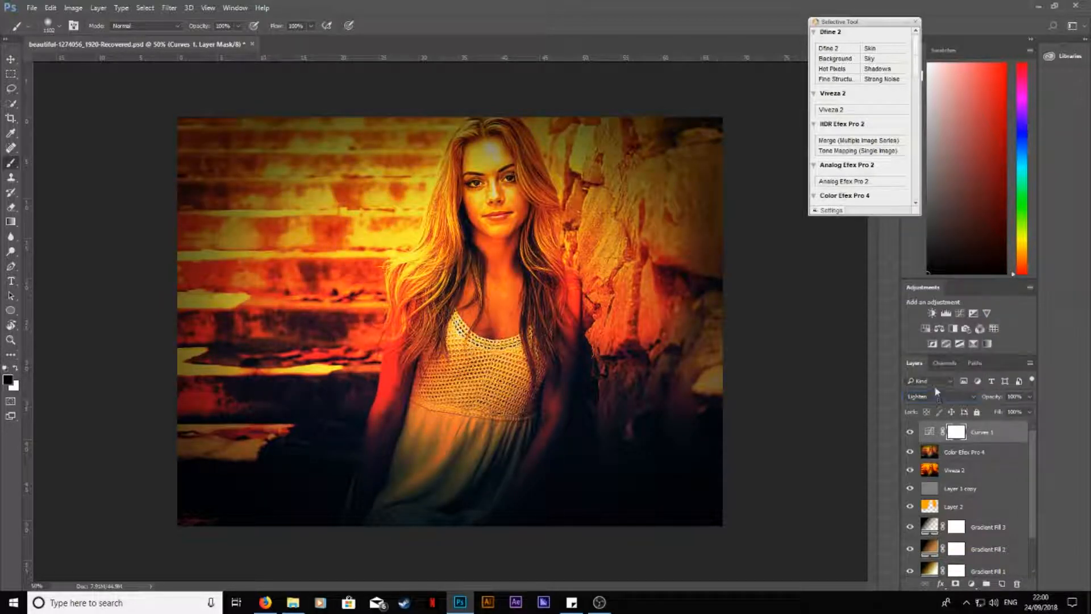